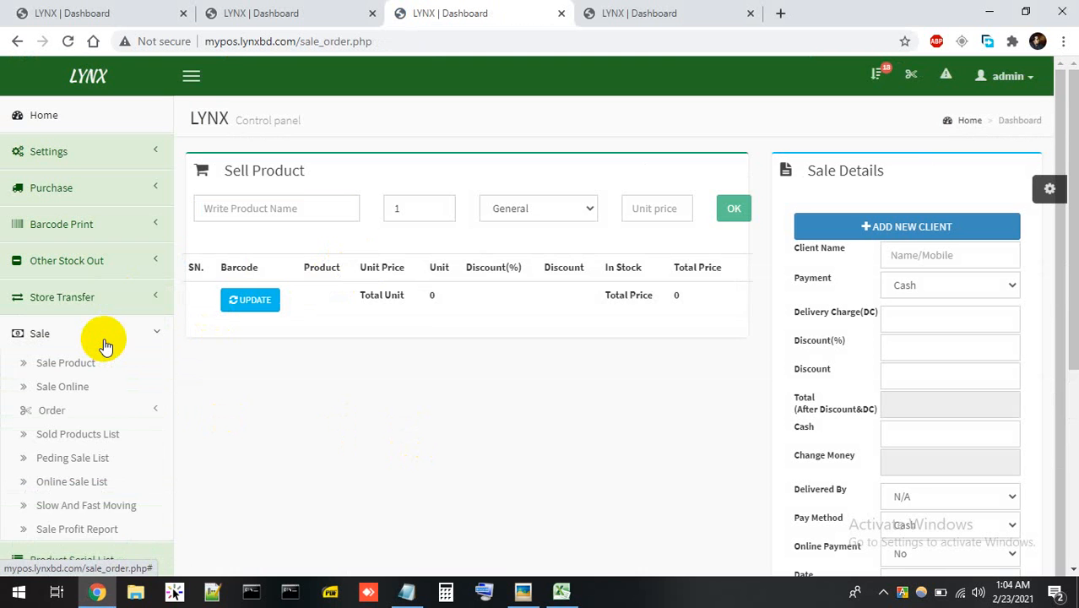
click(104, 342)
click(266, 211)
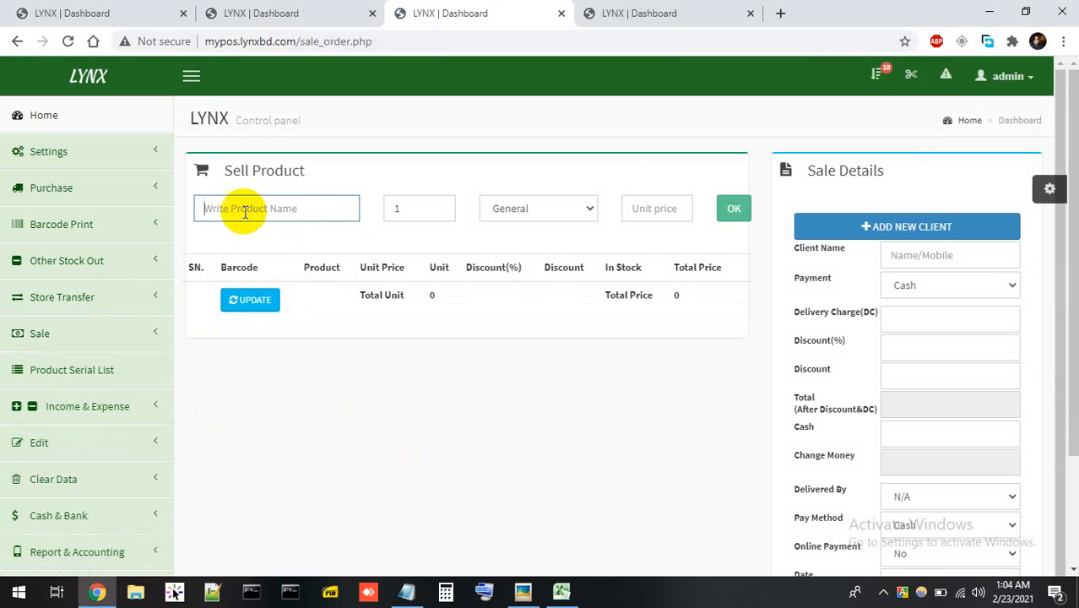
middle_click(108, 371)
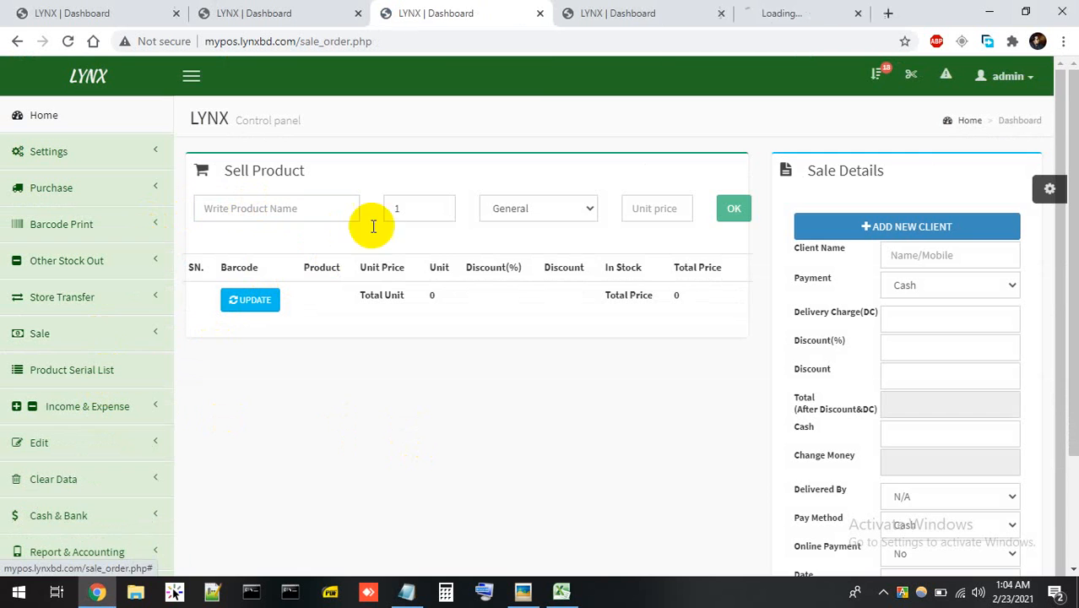
click(760, 12)
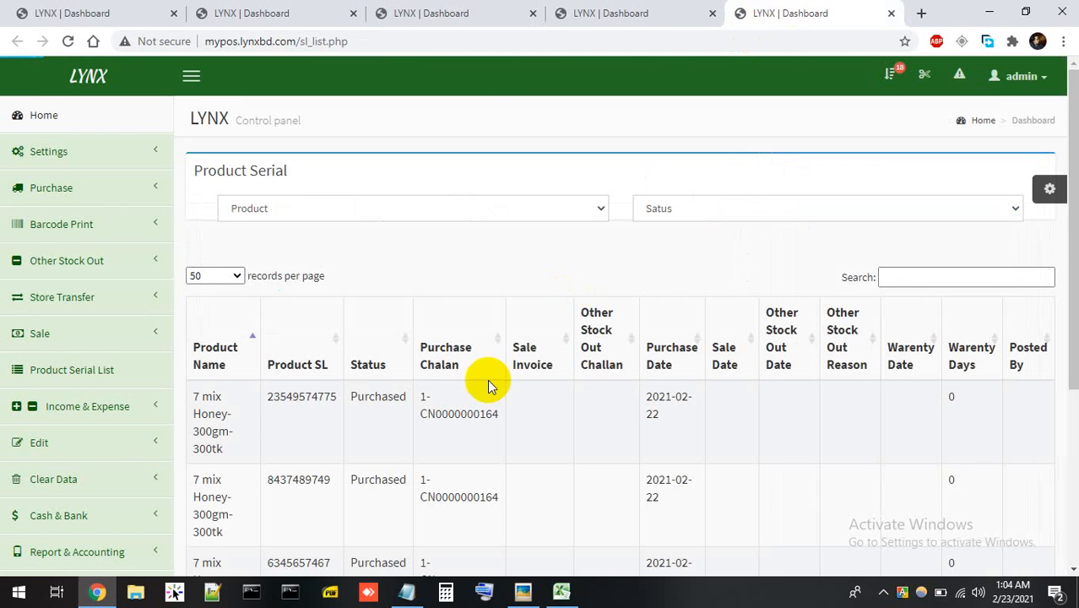
double_click(290, 397)
key(ctrl+c)
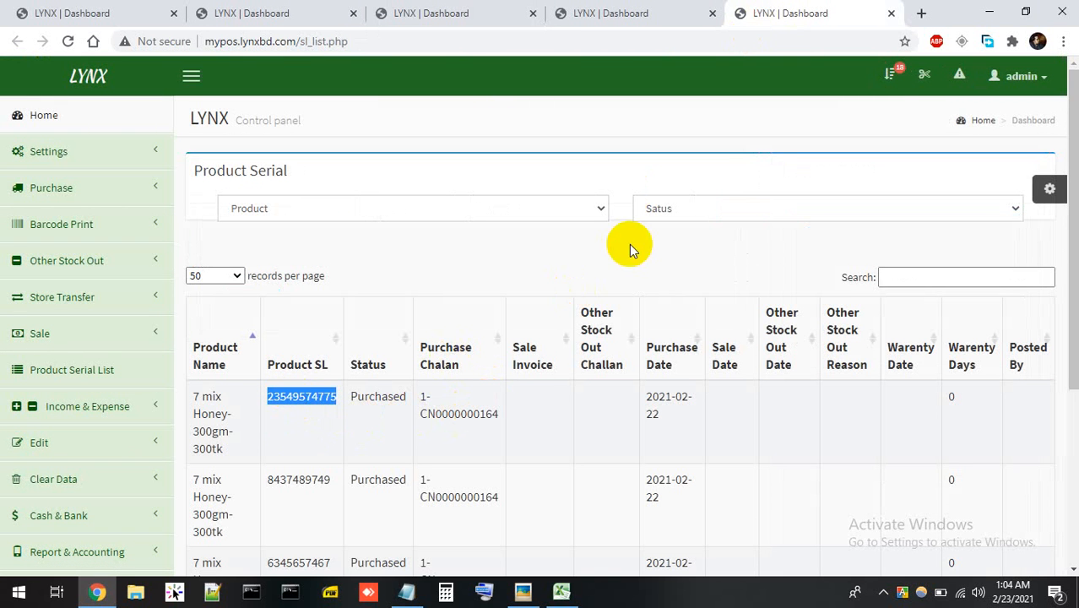
click(422, 13)
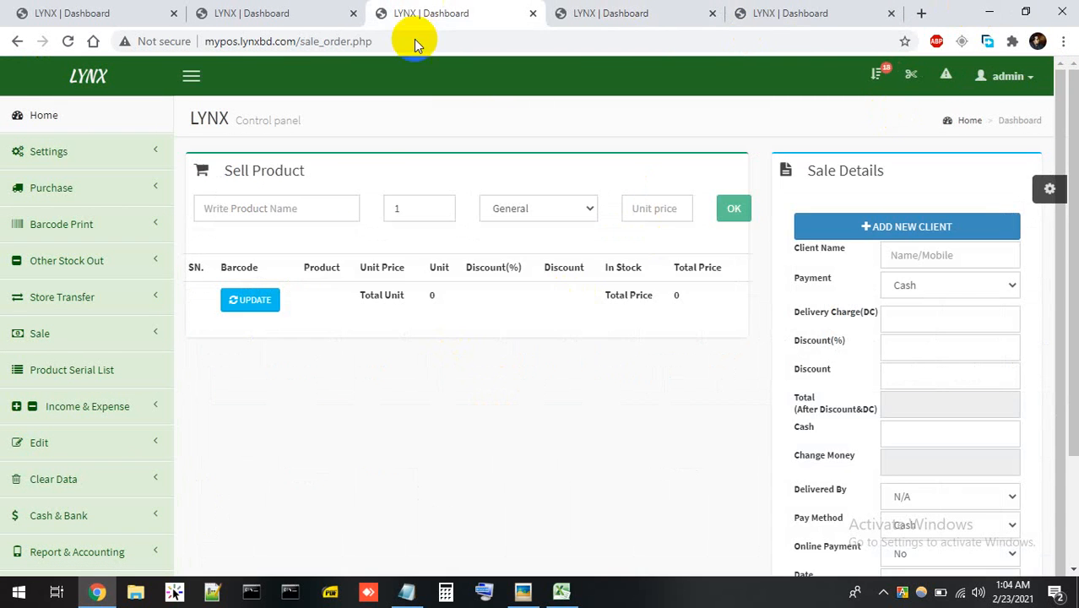
click(283, 211)
key(ctrl+v)
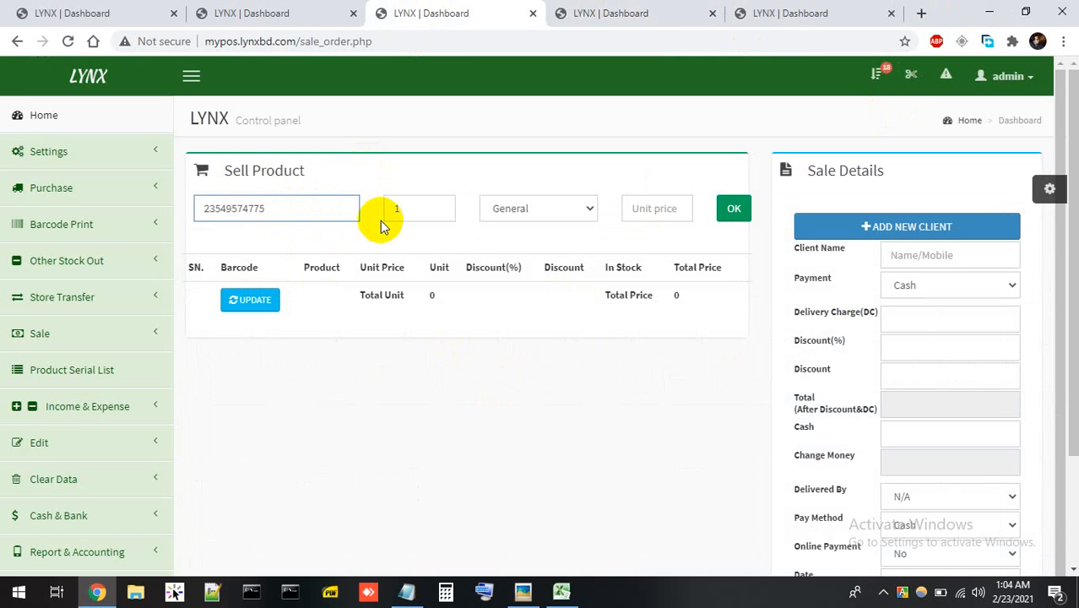
key(Return)
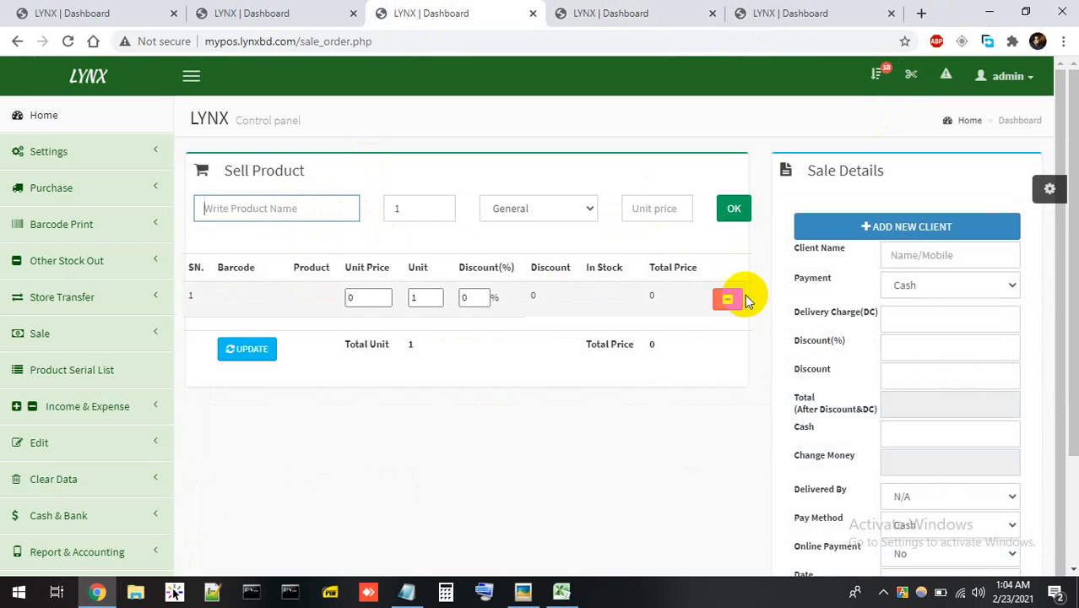
click(885, 593)
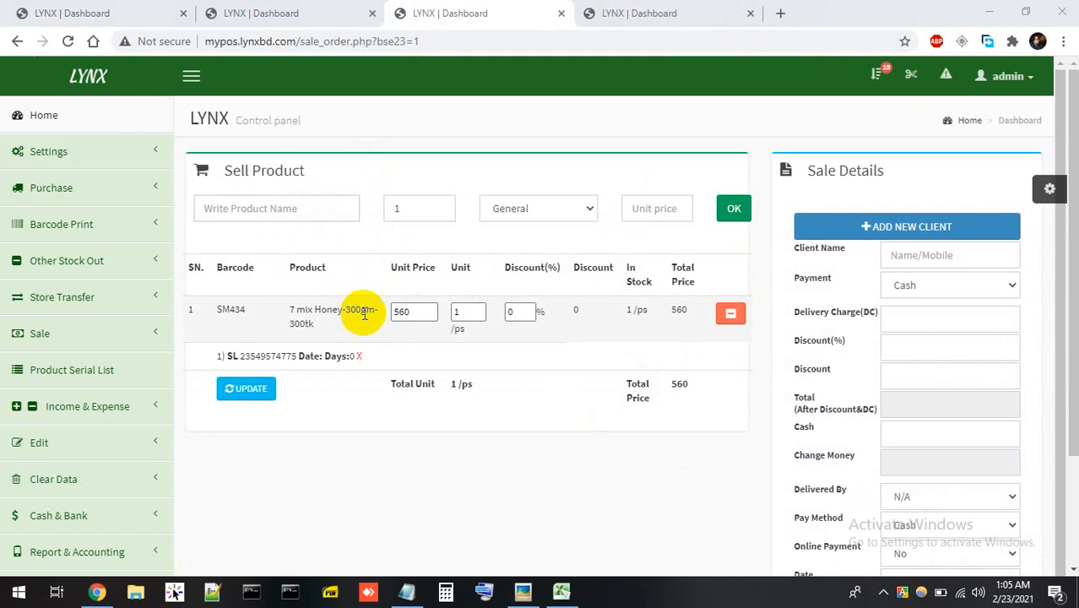
click(699, 8)
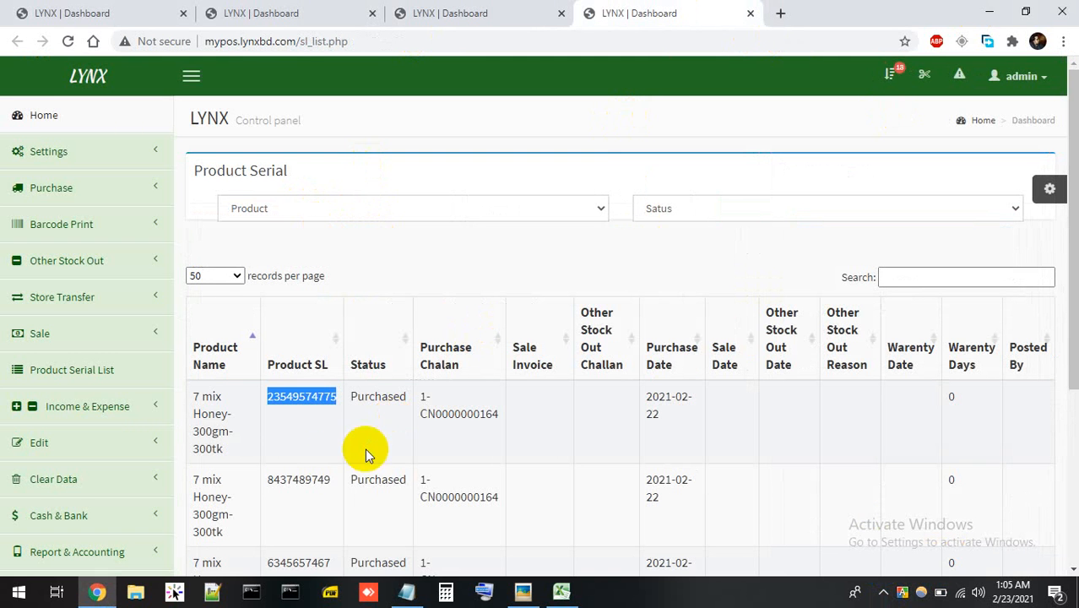
double_click(307, 480)
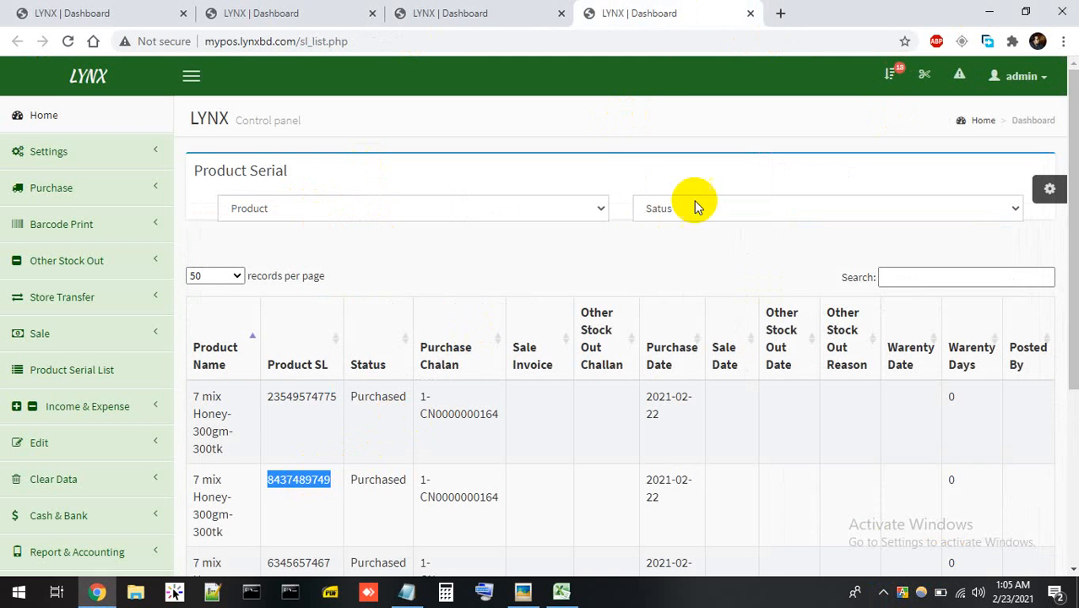
click(438, 10)
key(ctrl+v)
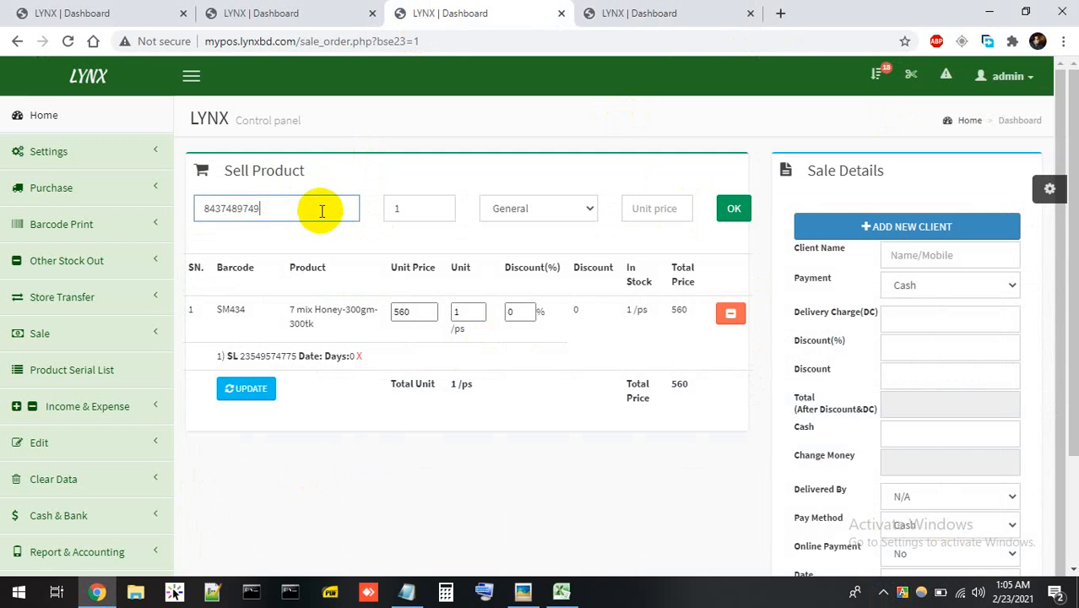
key(Return)
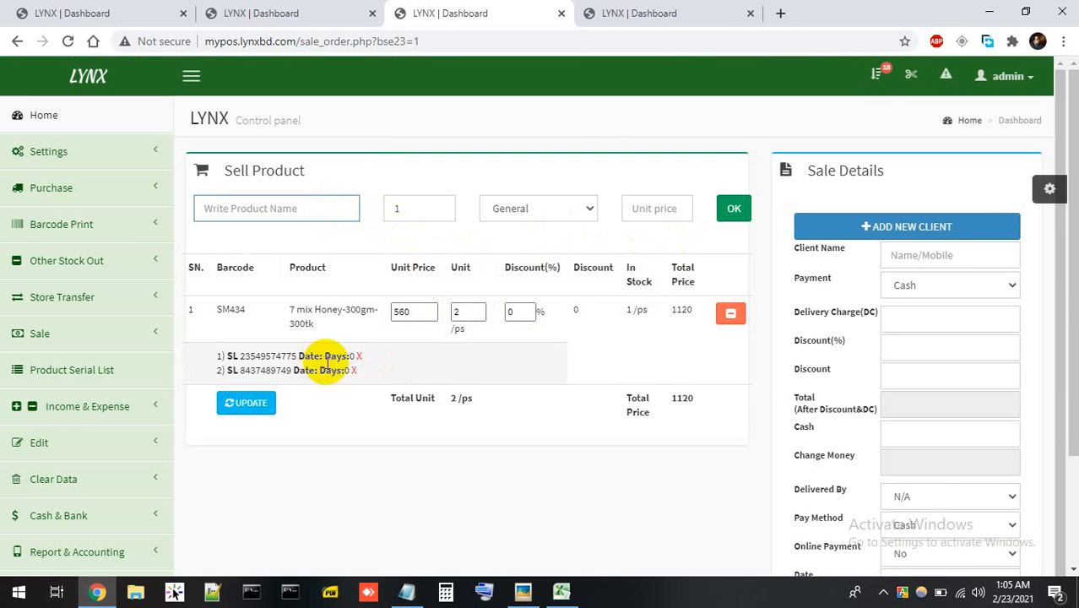
click(534, 211)
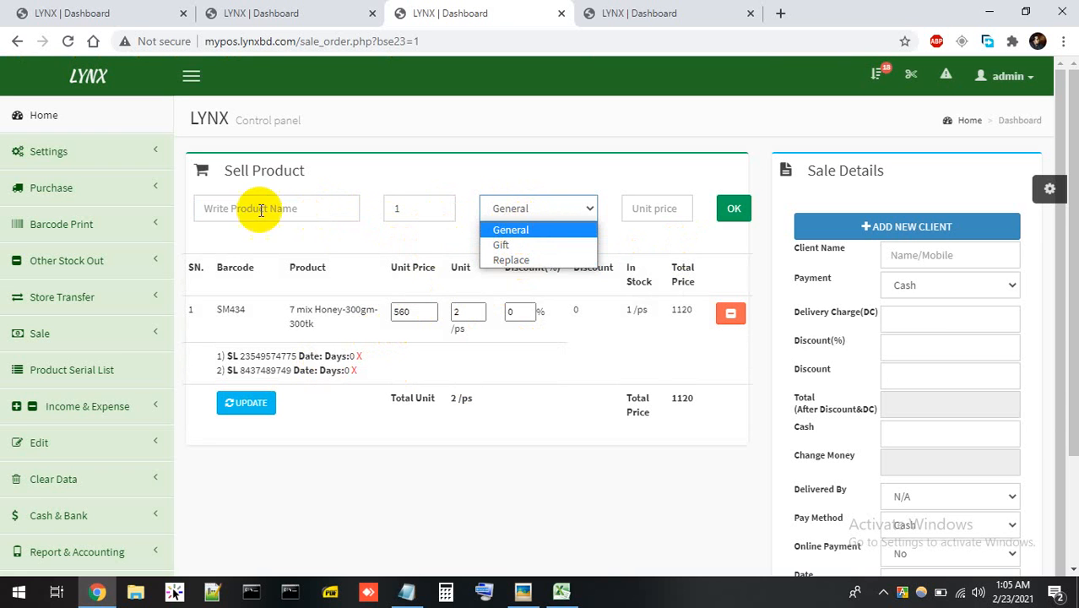
click(511, 230)
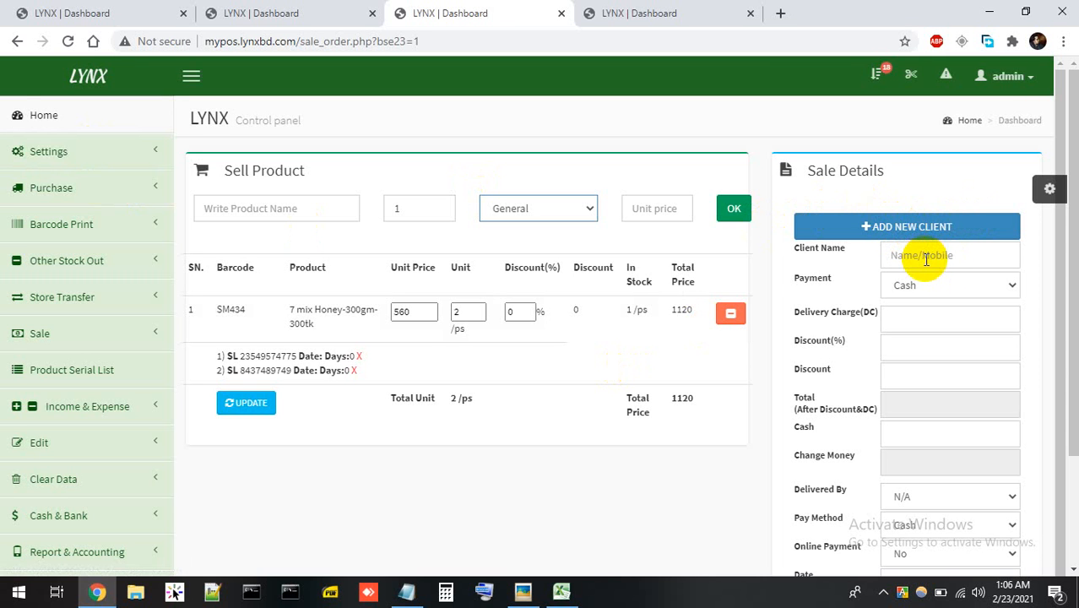
Start a new client 'tetst1' with a mobile number and address 554.
click(896, 228)
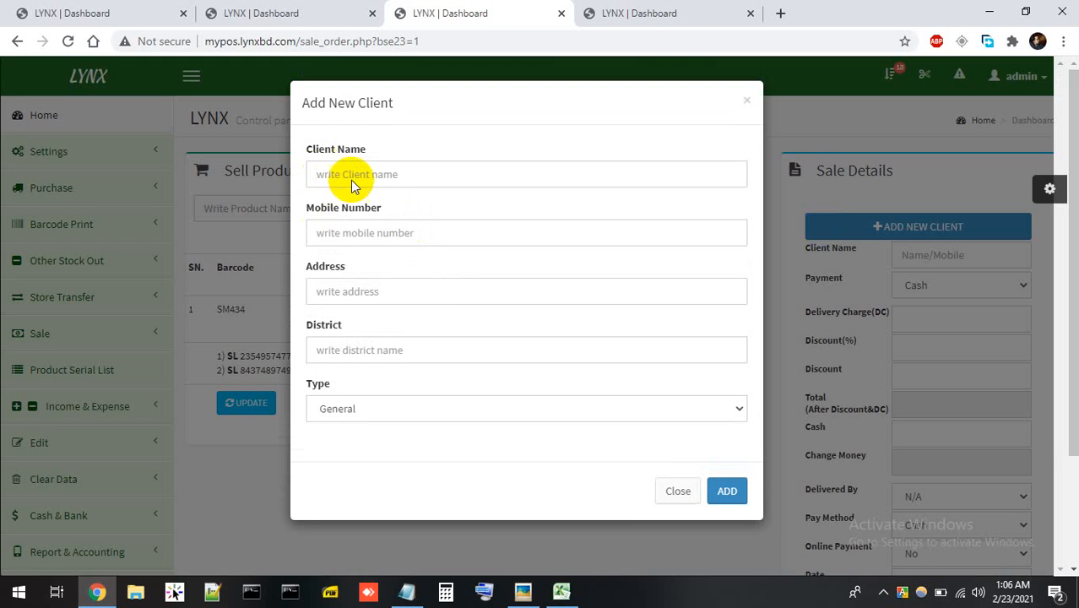
click(381, 180)
text(te)
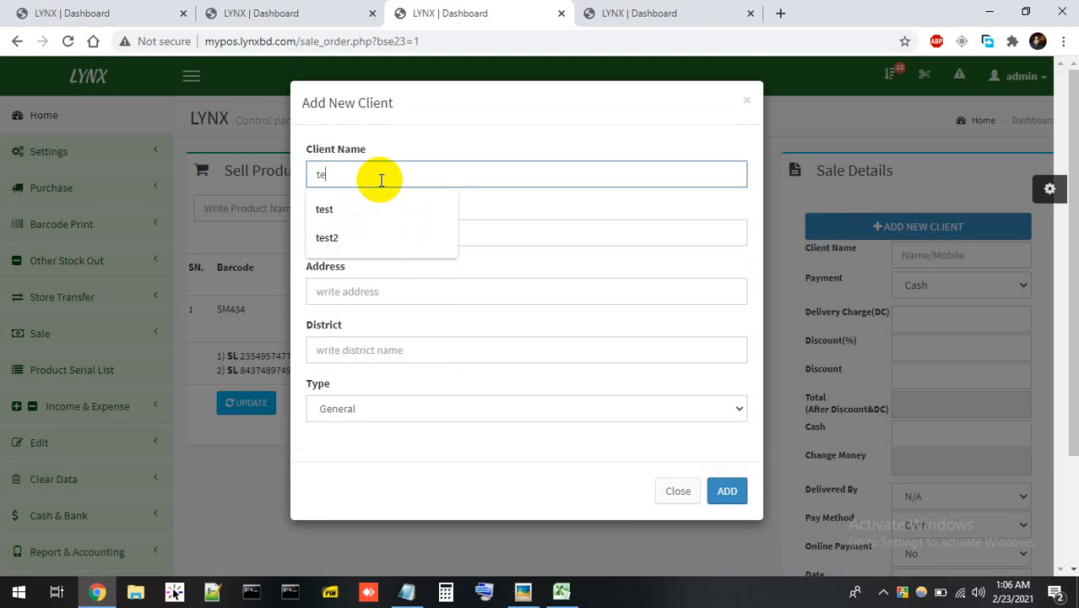
text(tst1)
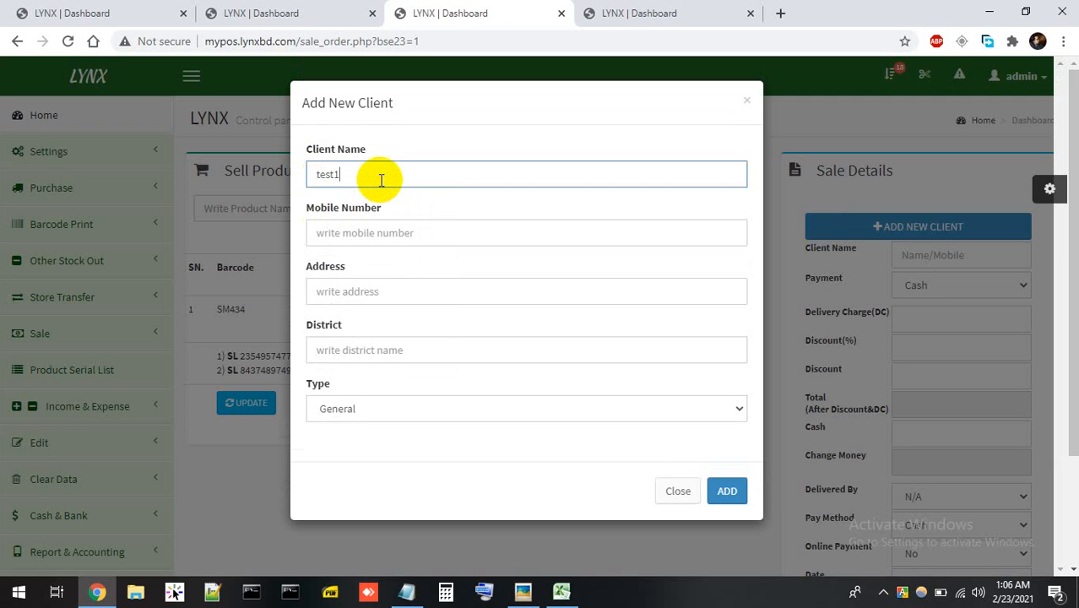
click(370, 228)
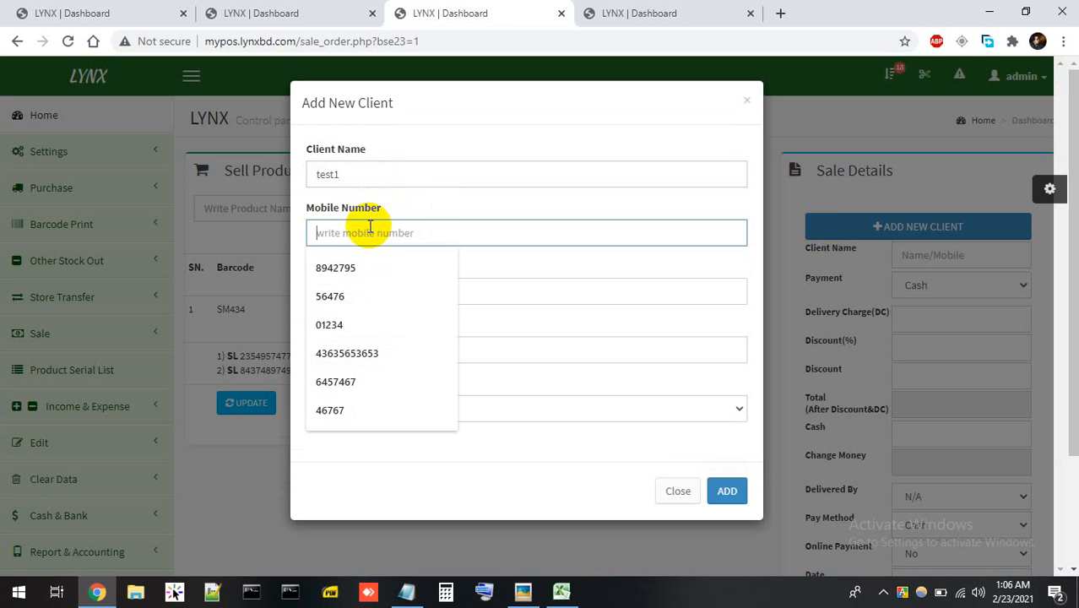
text(01777)
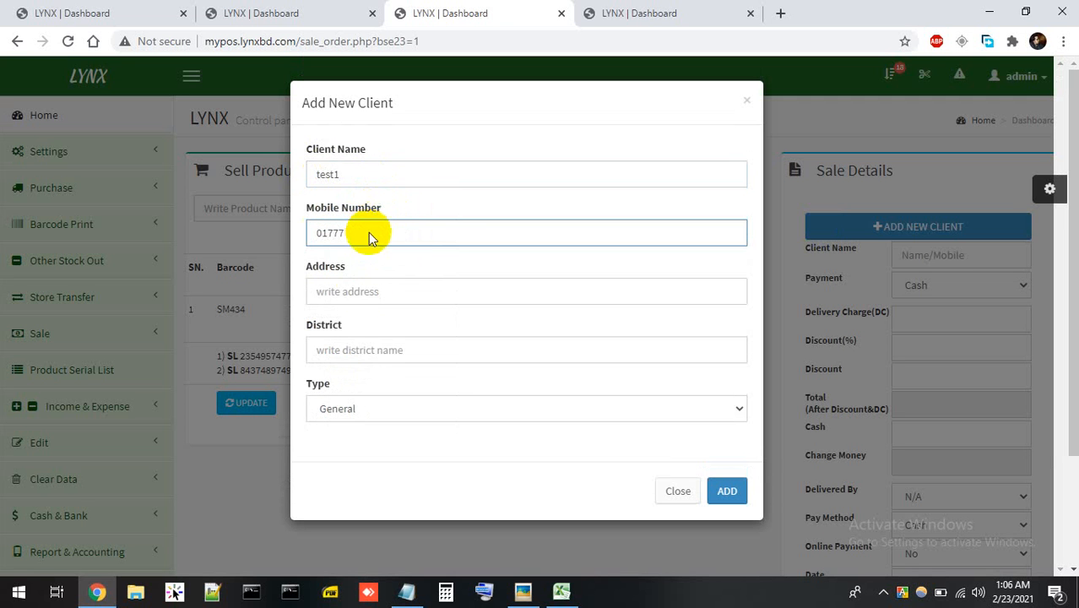
click(364, 287)
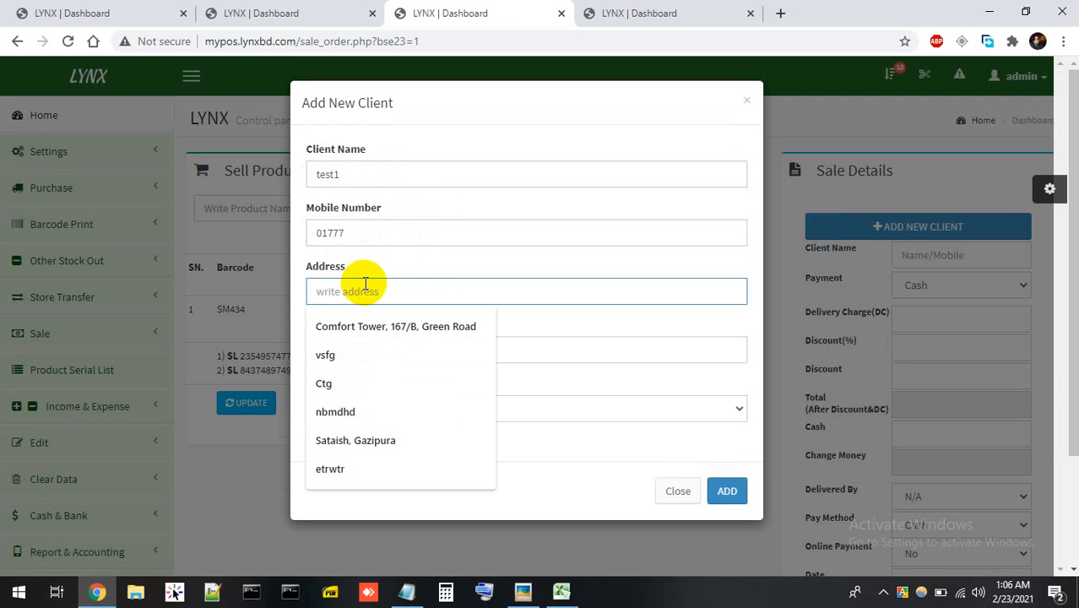
text(554)
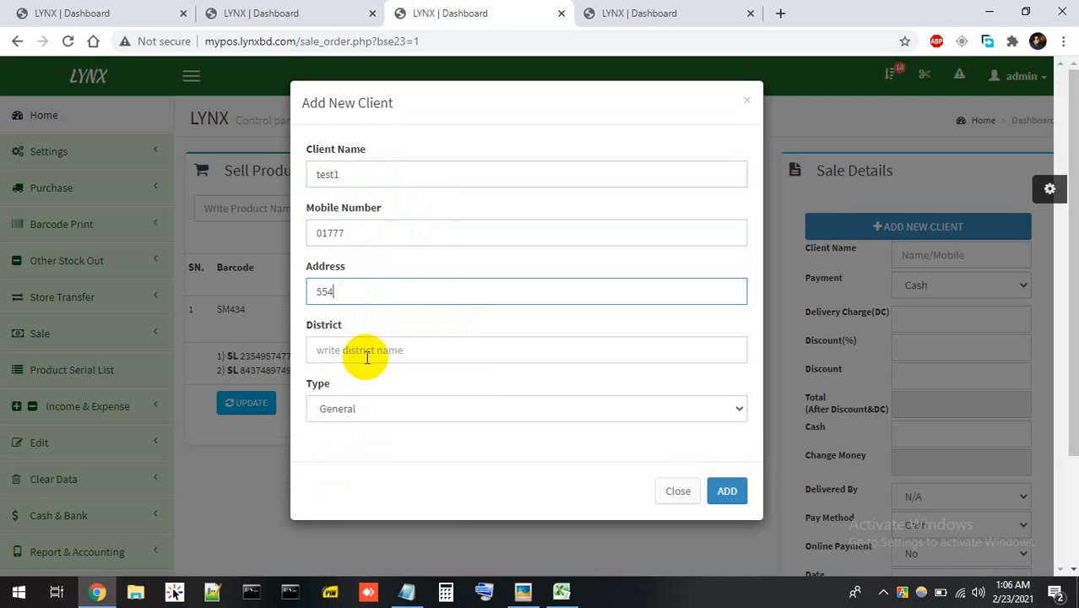
Set district to ctg, re-enter the mobile number, and save the client to the sale.
click(367, 355)
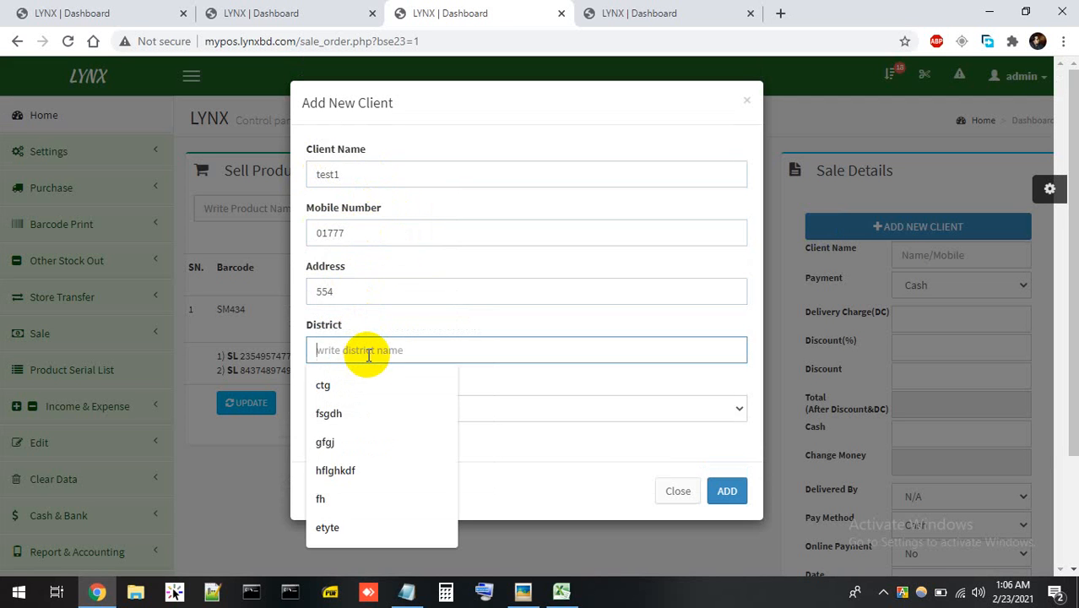
text(t)
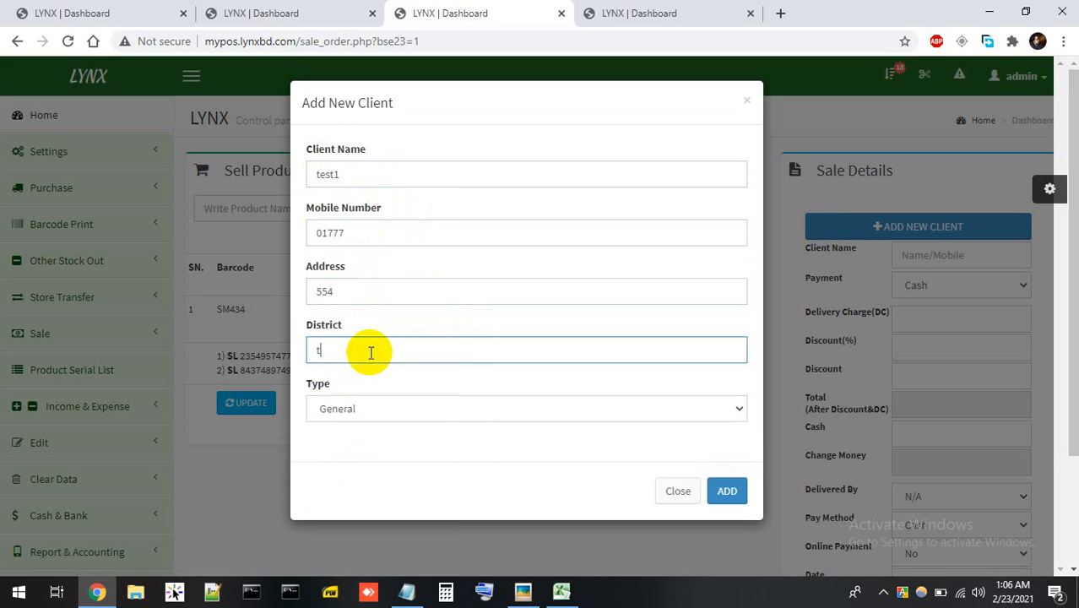
key(BackSpace)
text(ctg)
click(724, 490)
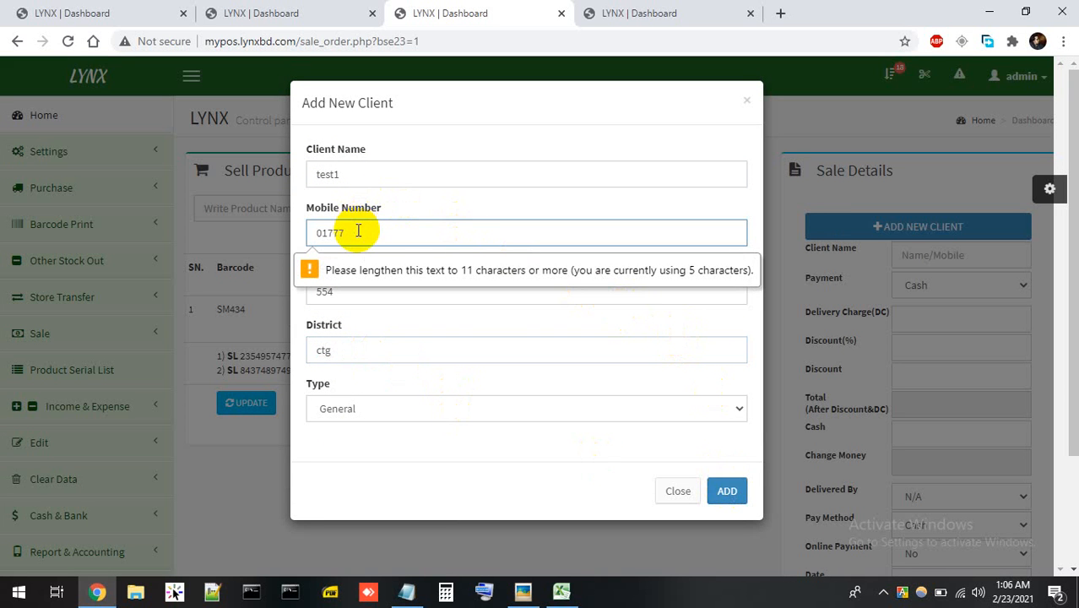
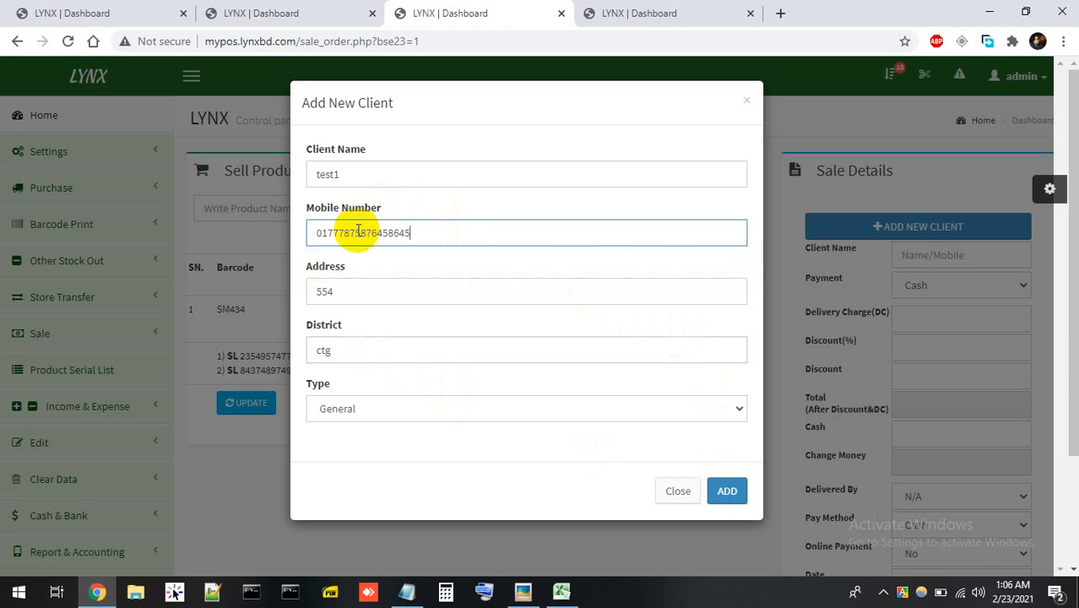
click(724, 491)
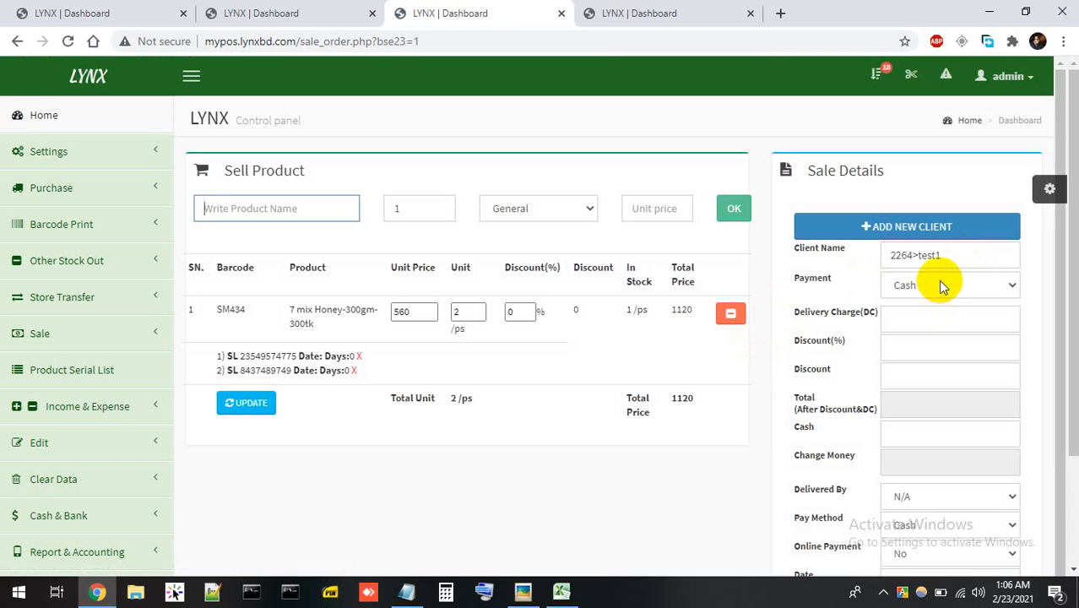
Keep the payment type as Cash and enter a delivery charge of 50.
click(940, 284)
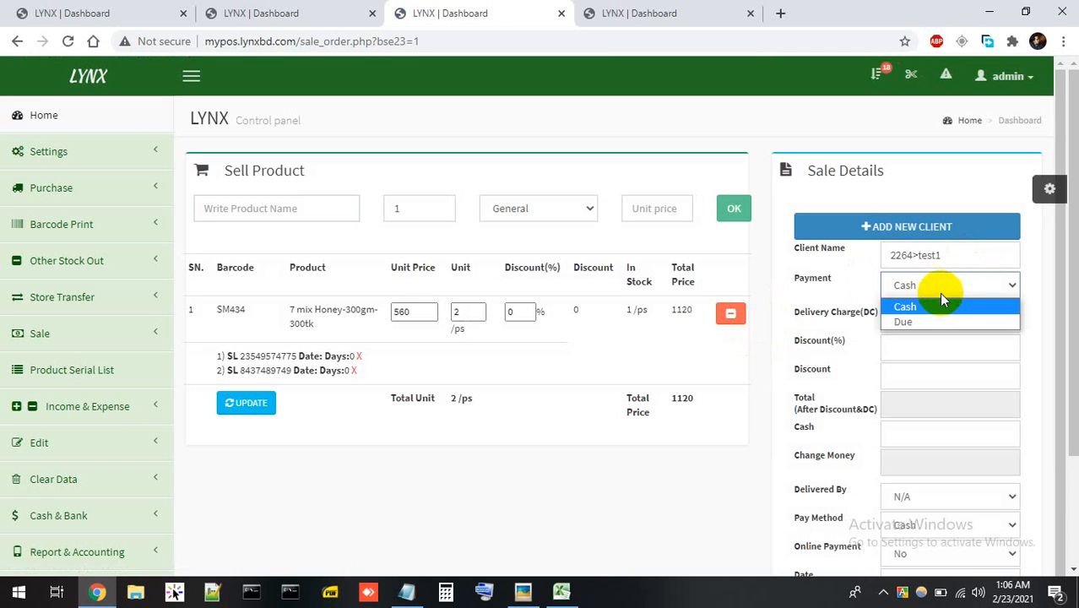
click(939, 295)
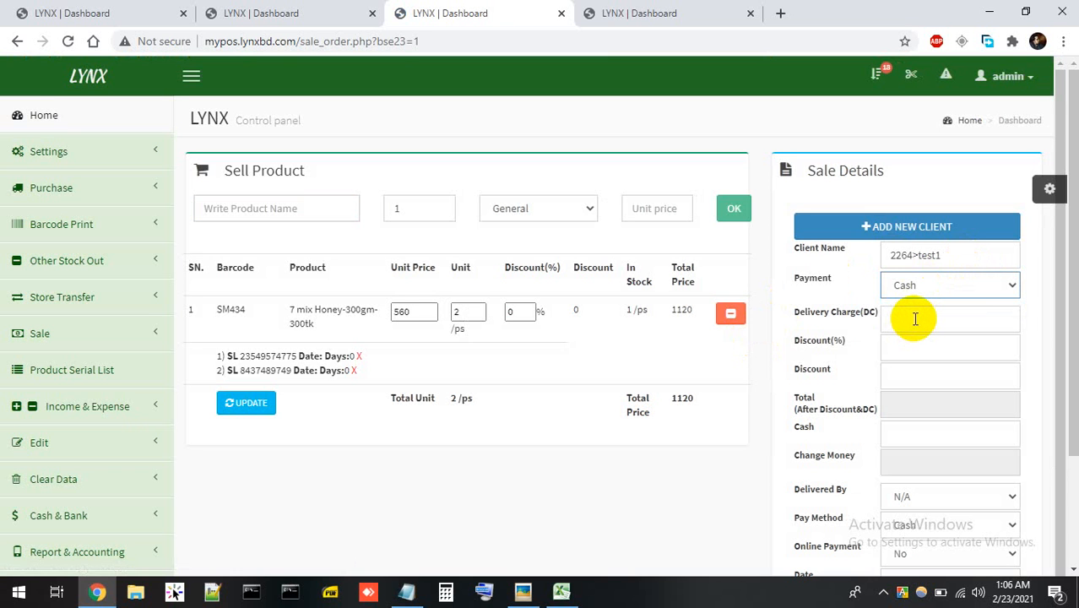
click(915, 318)
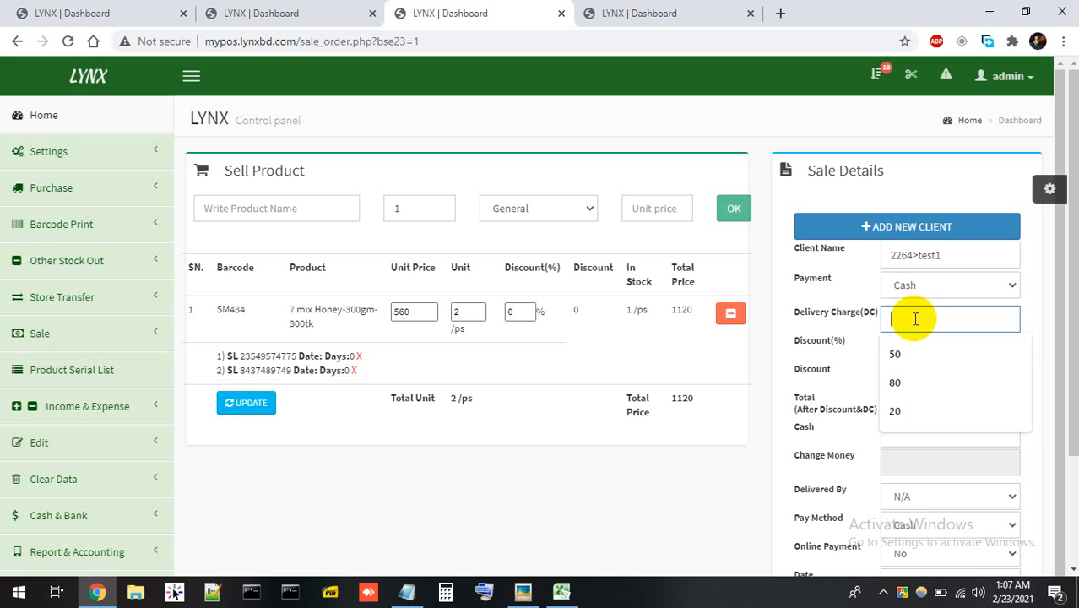
text(50)
click(914, 352)
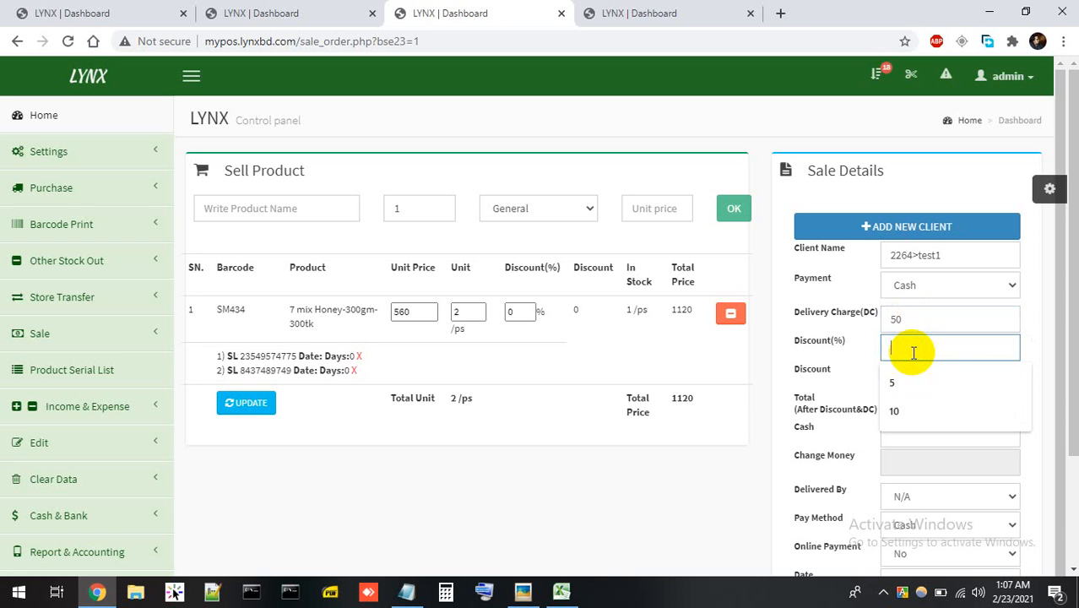
Apply a 2% discount to the honey line, cutting 22.4 for a 1097.6 total.
click(517, 313)
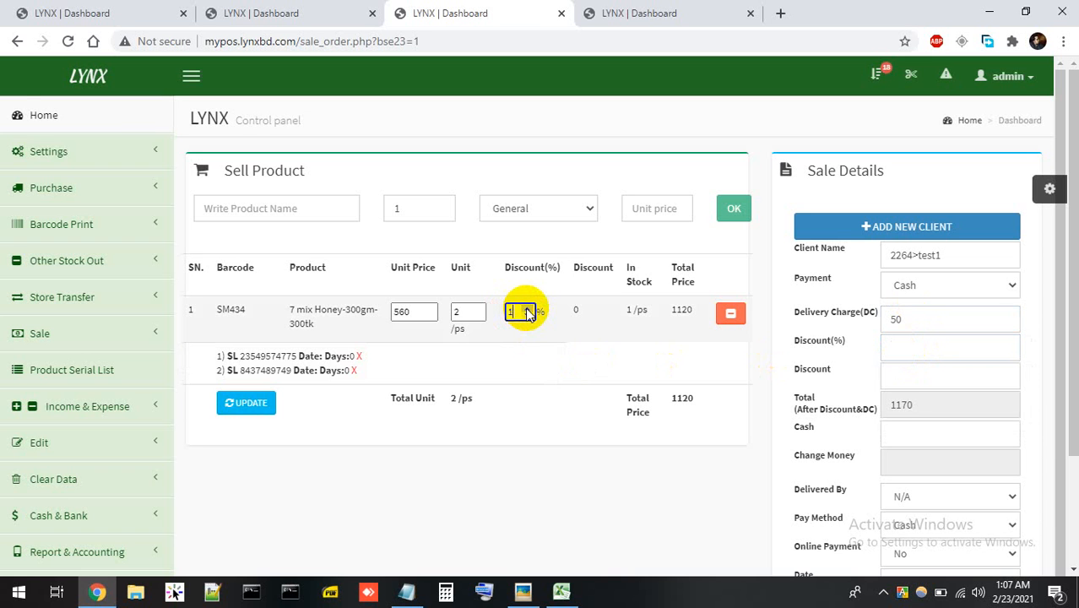
click(256, 401)
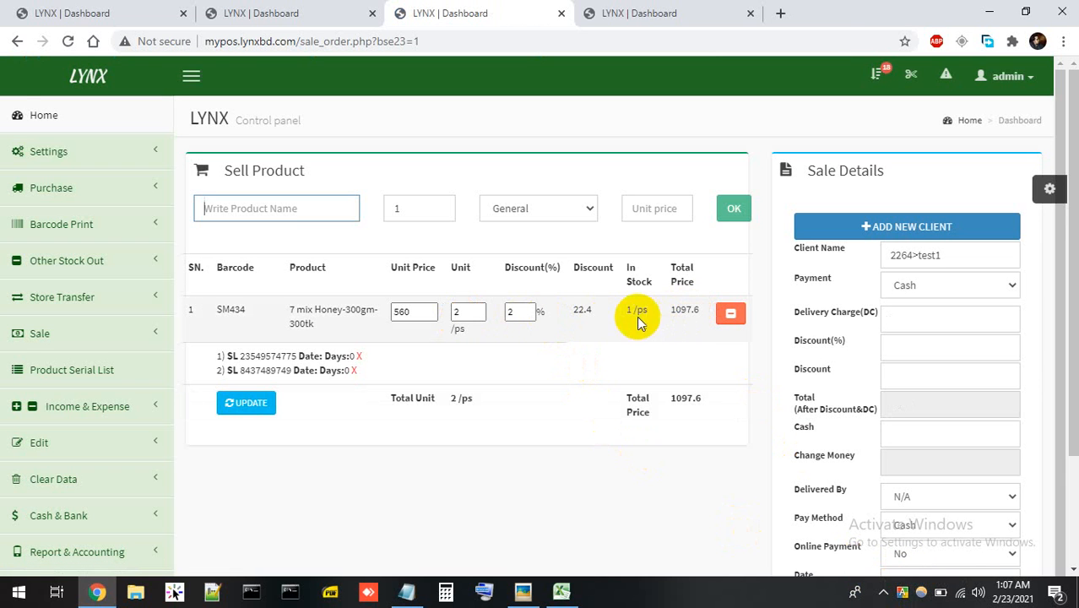
double_click(582, 309)
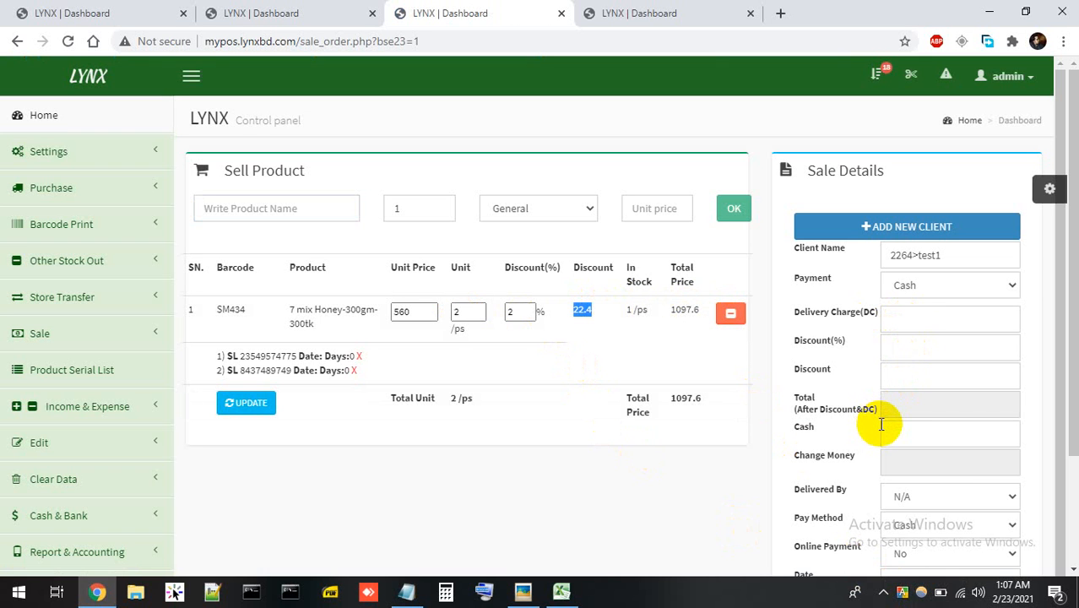
Enter delivery charge 50, overall discount 2% and cash received 2000.
click(907, 324)
text(50)
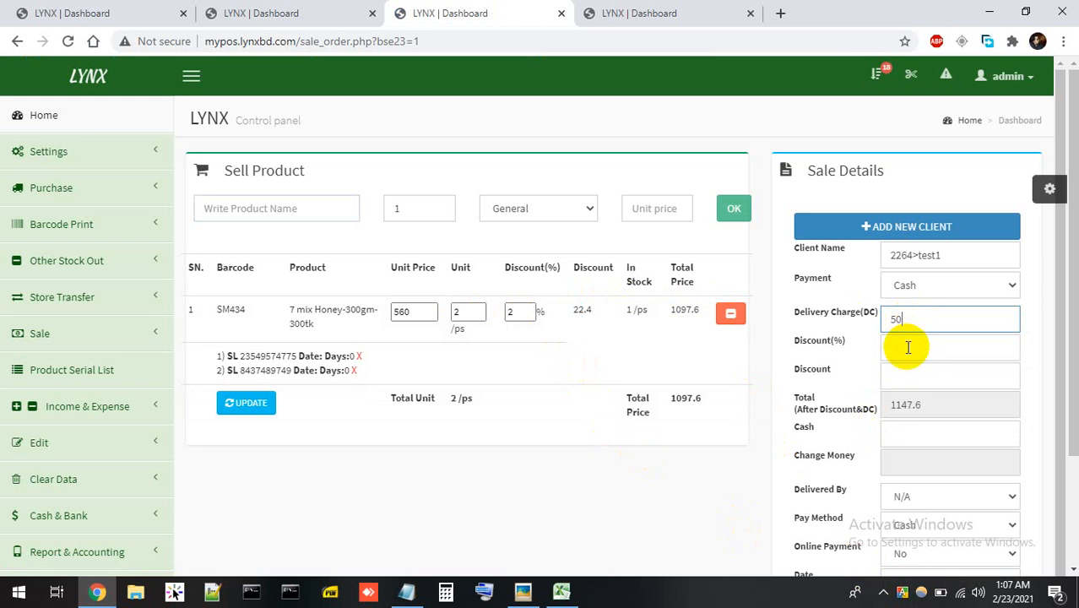
click(908, 347)
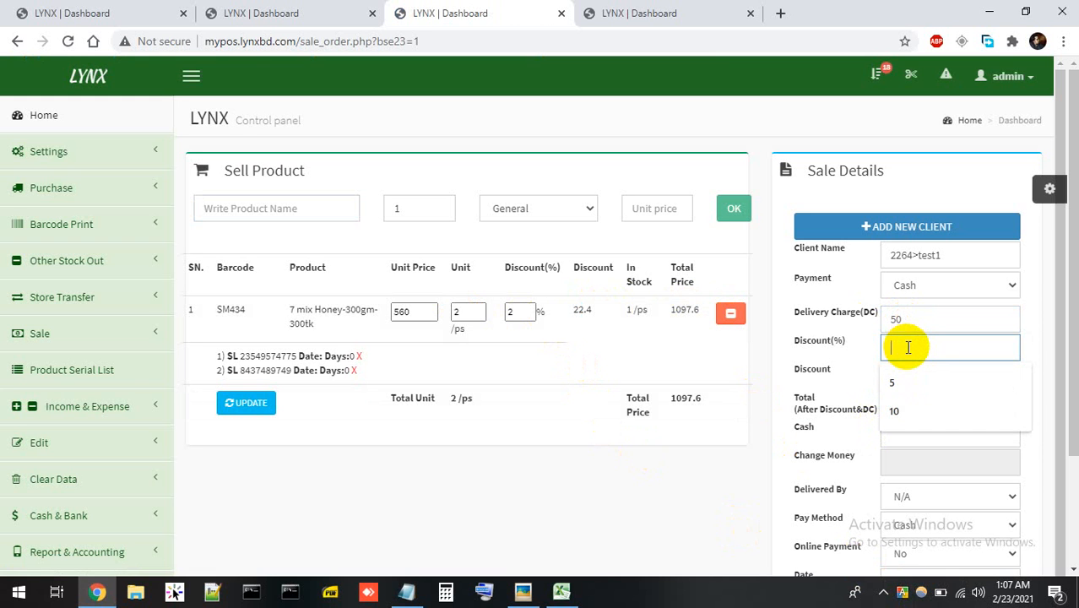
text(2)
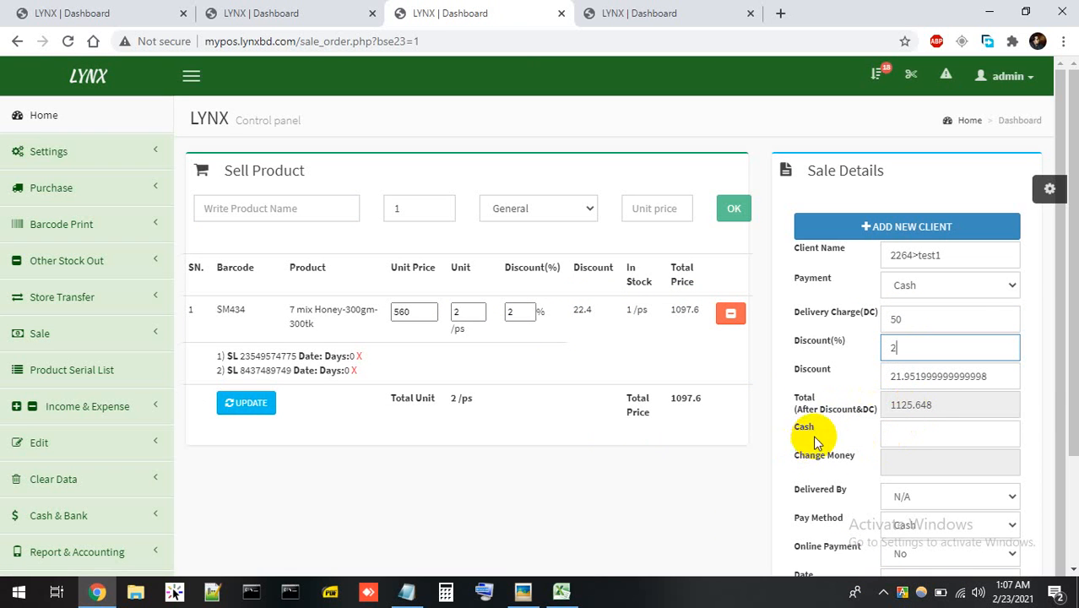
click(897, 435)
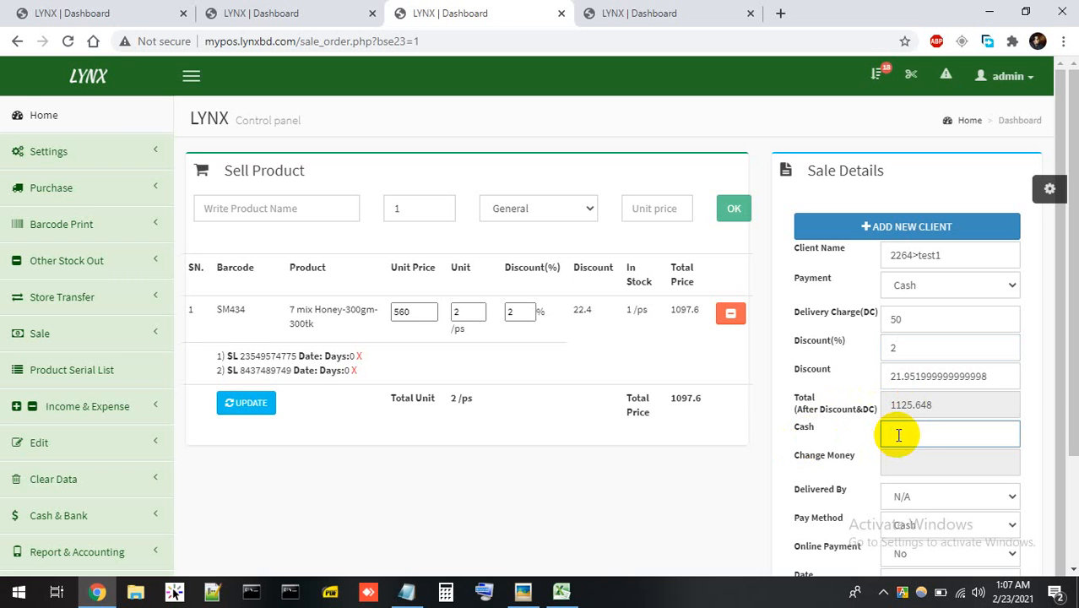
text(2000)
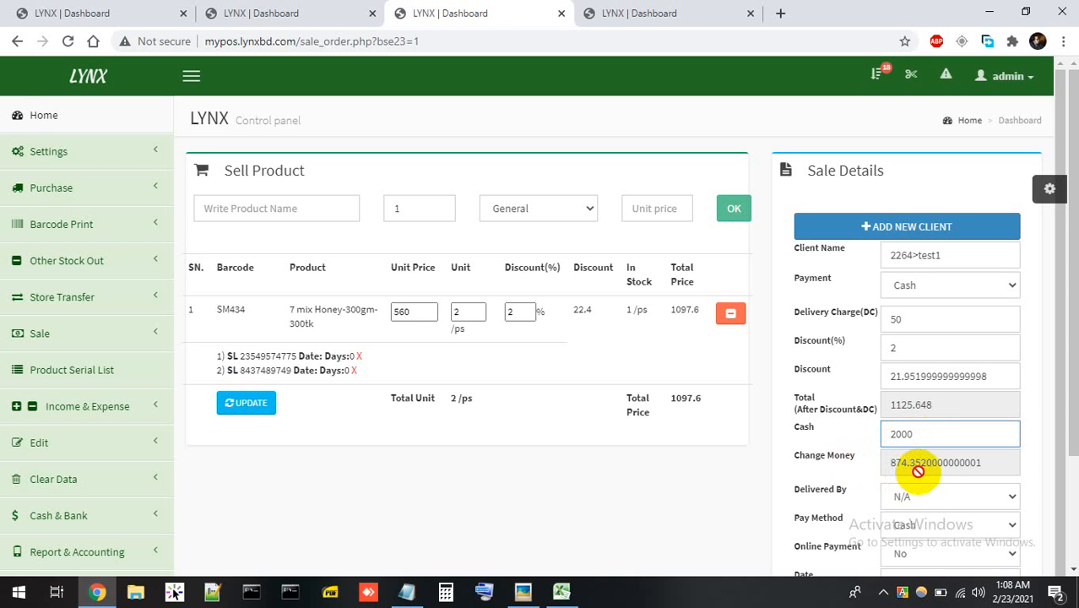
Choose the delivery person in the Delivered By list.
scroll(902, 488, down, 1)
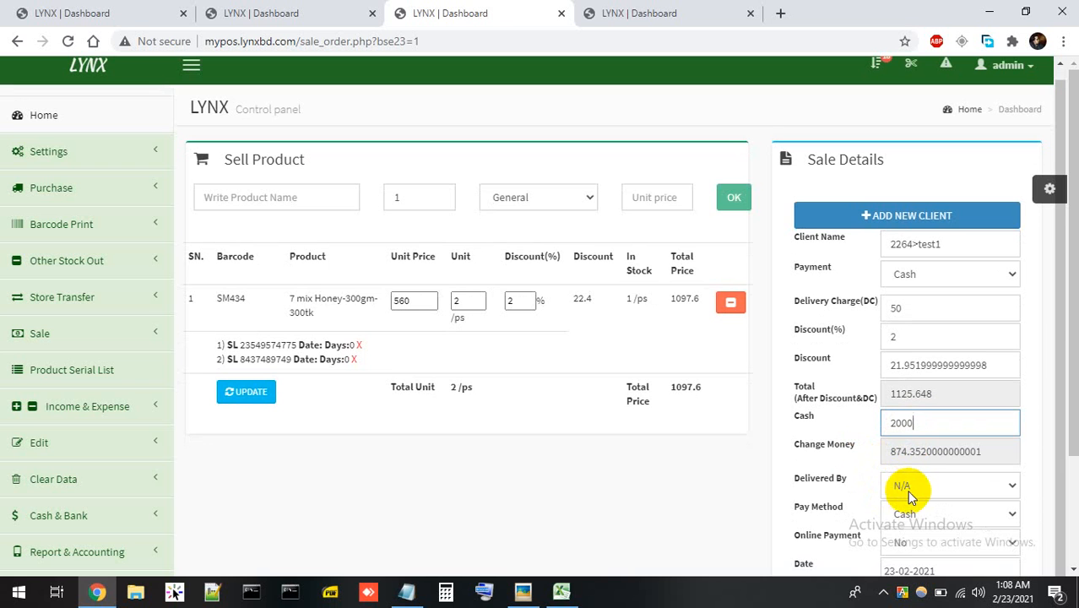
click(910, 492)
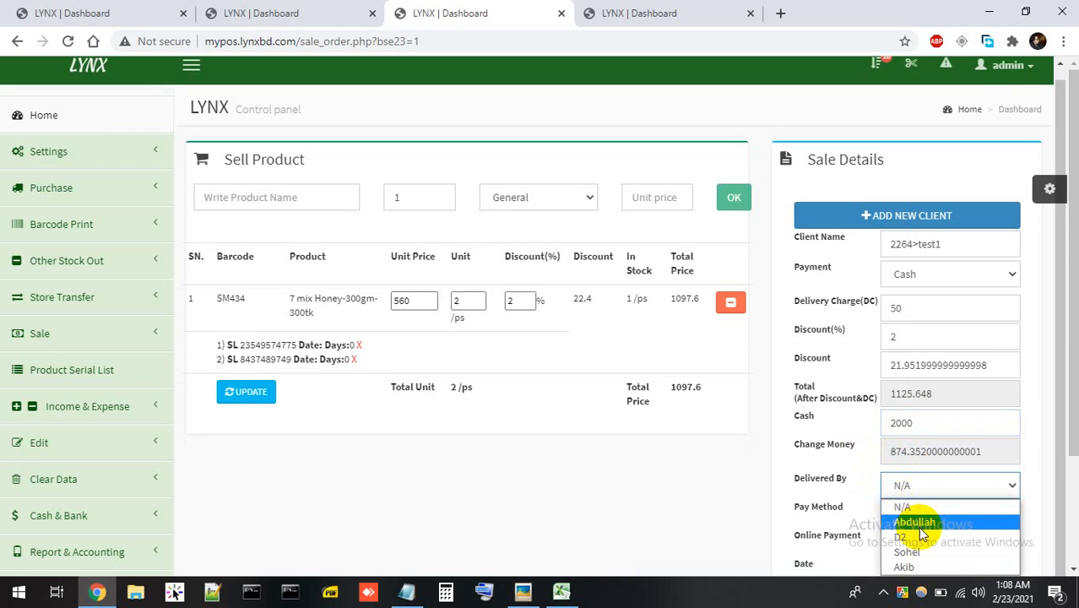
click(921, 507)
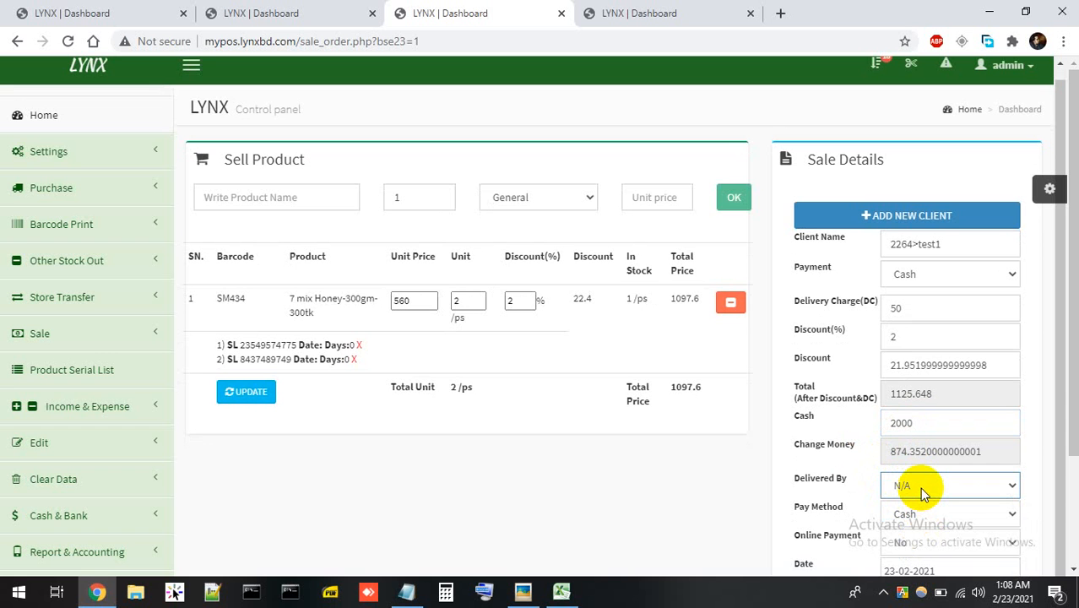
click(919, 487)
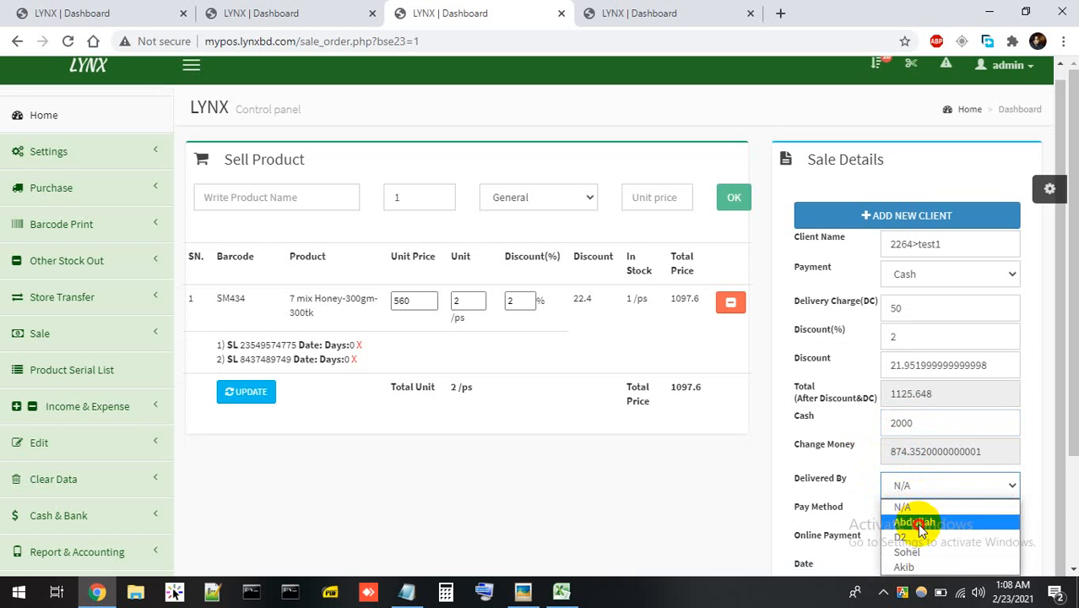
click(919, 521)
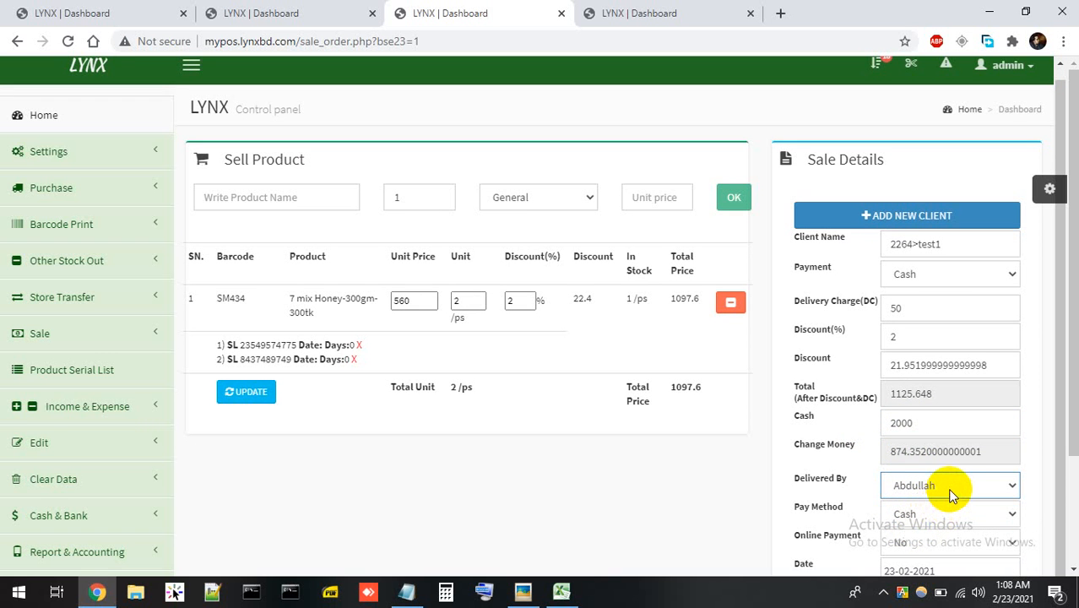
Keep Pay Method as Cash and Online Payment as No, then submit the sale.
scroll(949, 494, down, 3)
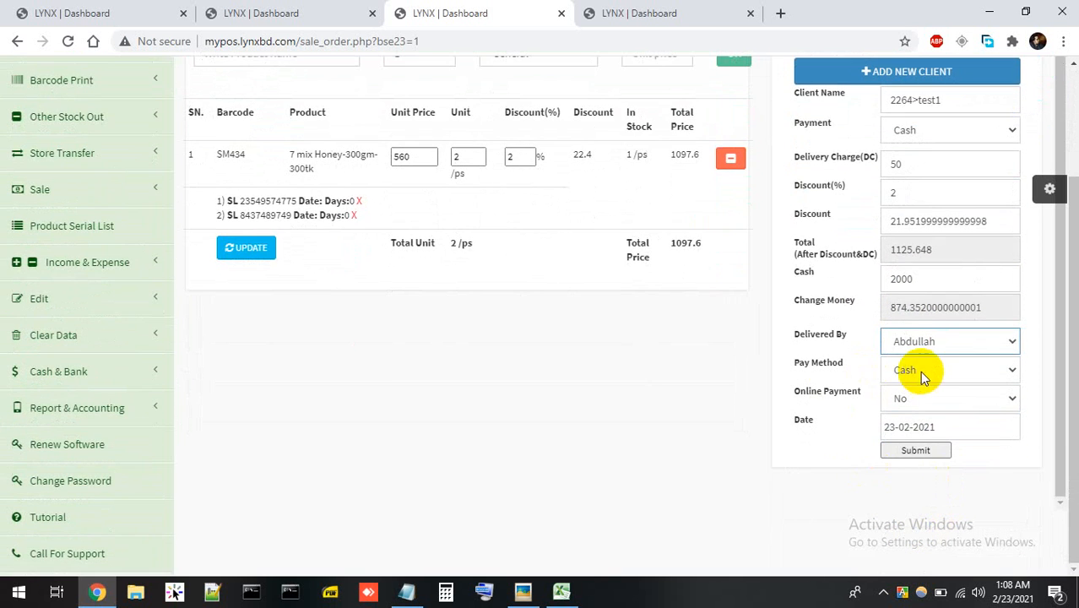
click(926, 376)
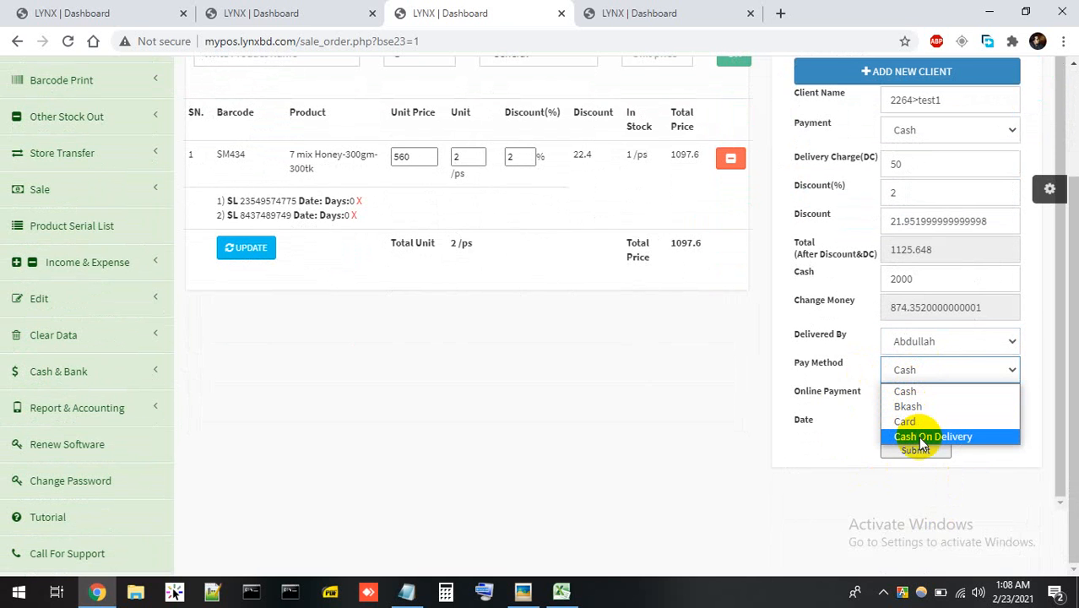
click(929, 389)
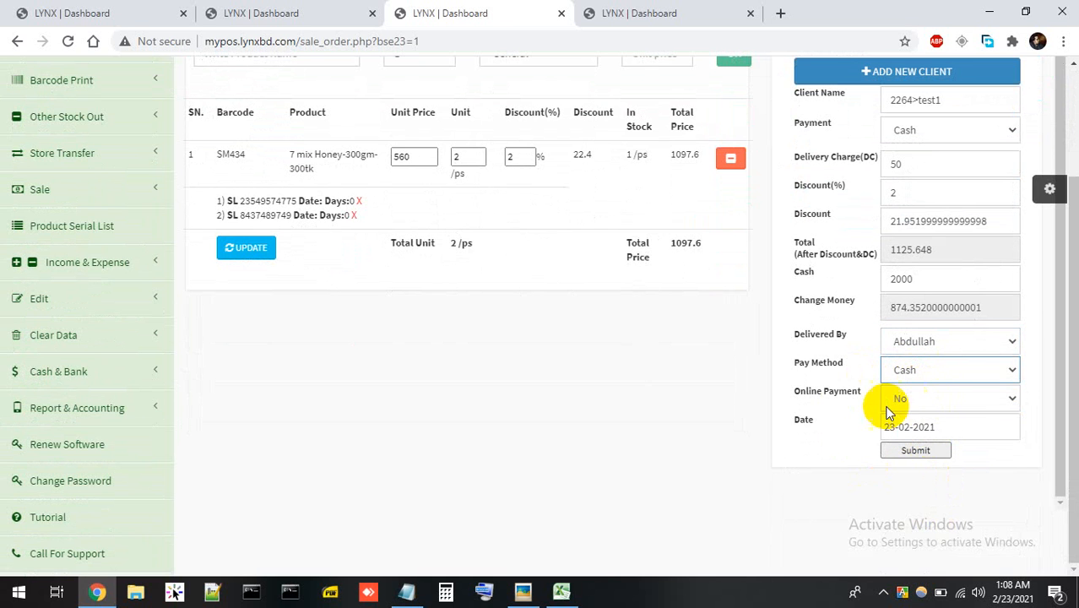
click(911, 402)
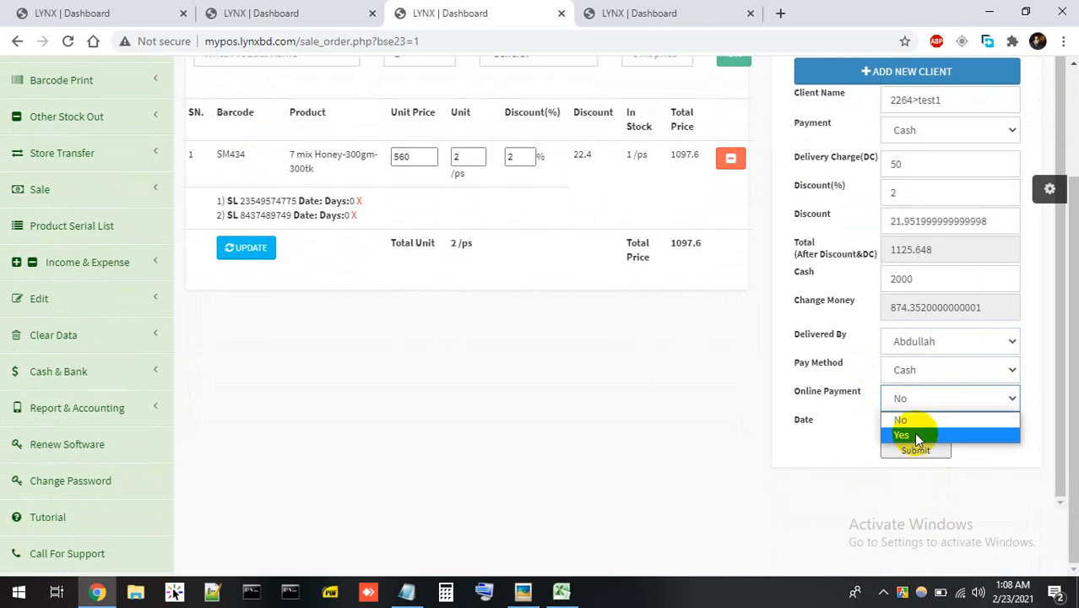
click(919, 421)
click(112, 188)
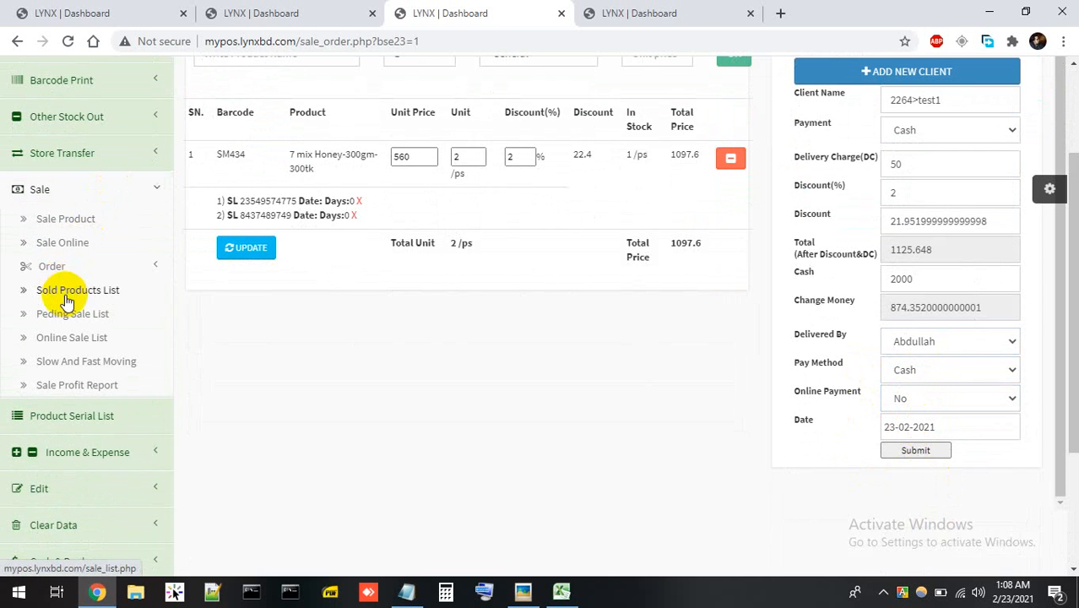
click(116, 188)
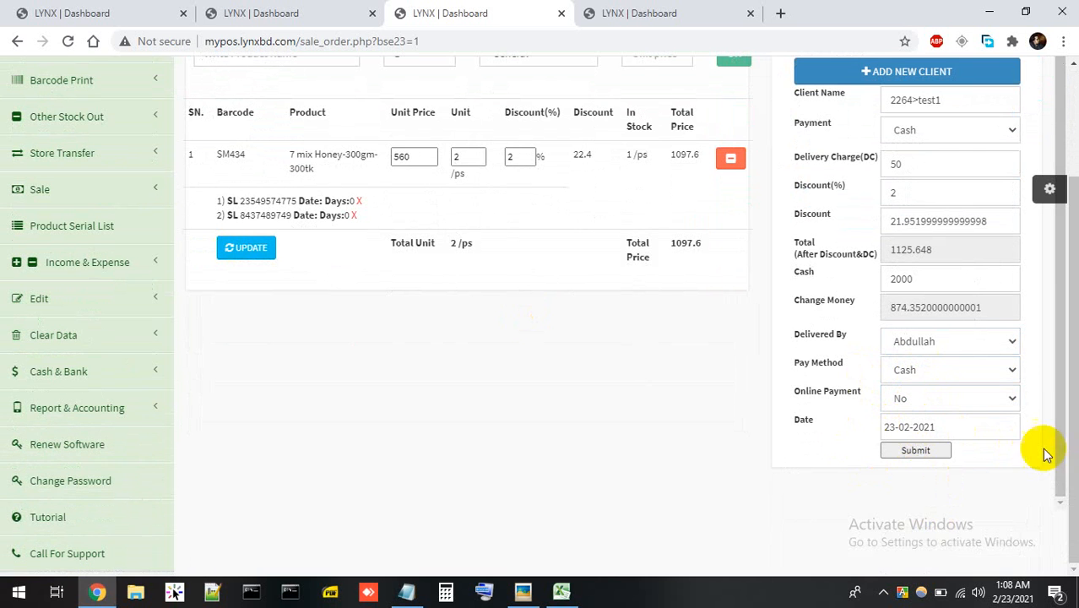
click(924, 400)
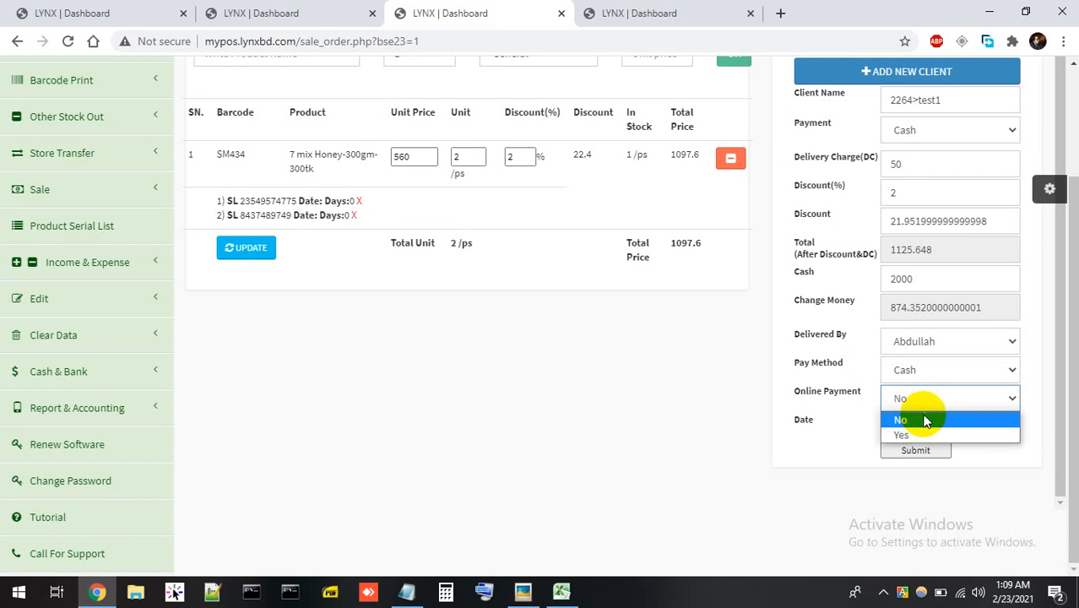
click(924, 419)
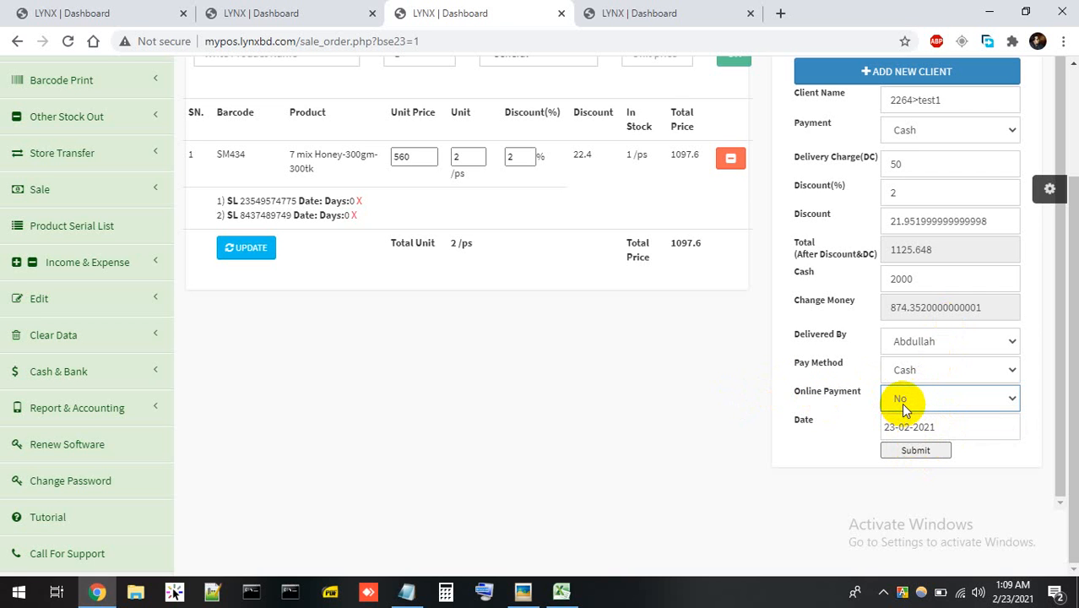
click(916, 450)
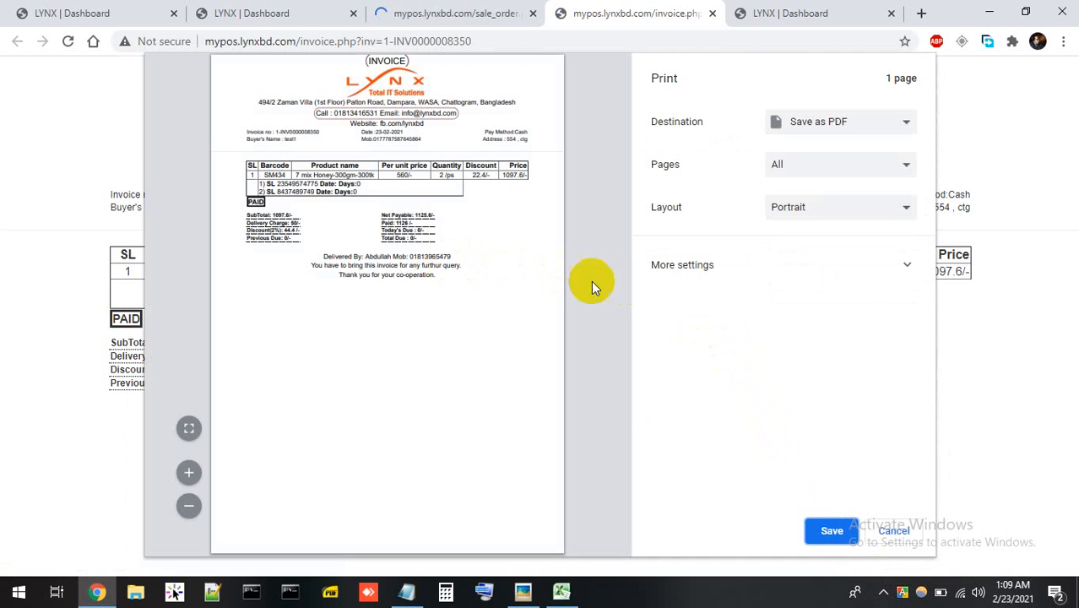
Fit the invoice to width, highlight its Delivered By line, then cancel back to Sell Product.
click(188, 428)
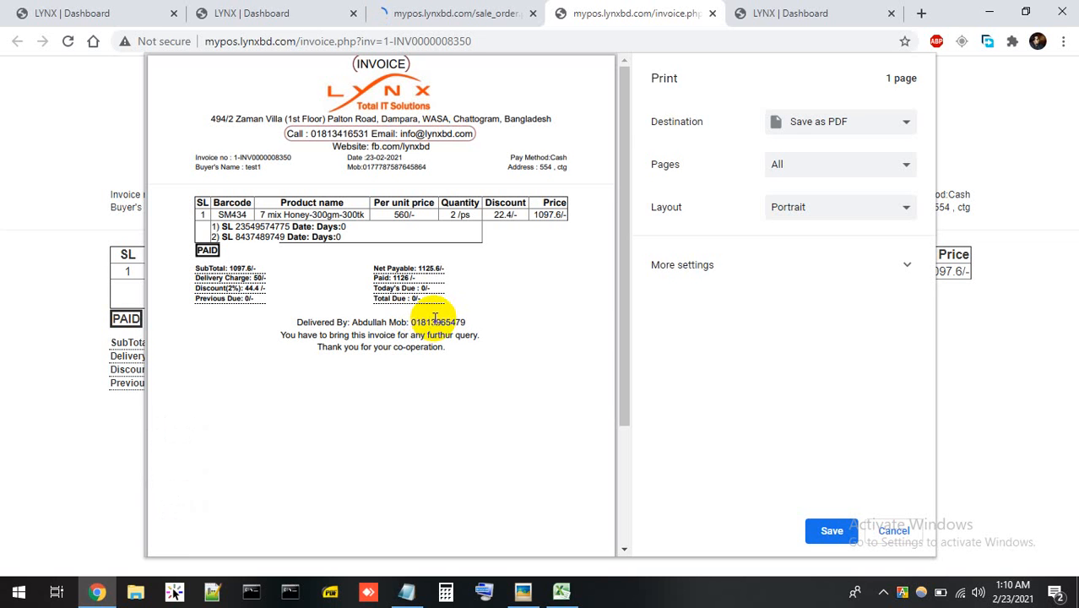
drag(316, 322, 474, 323)
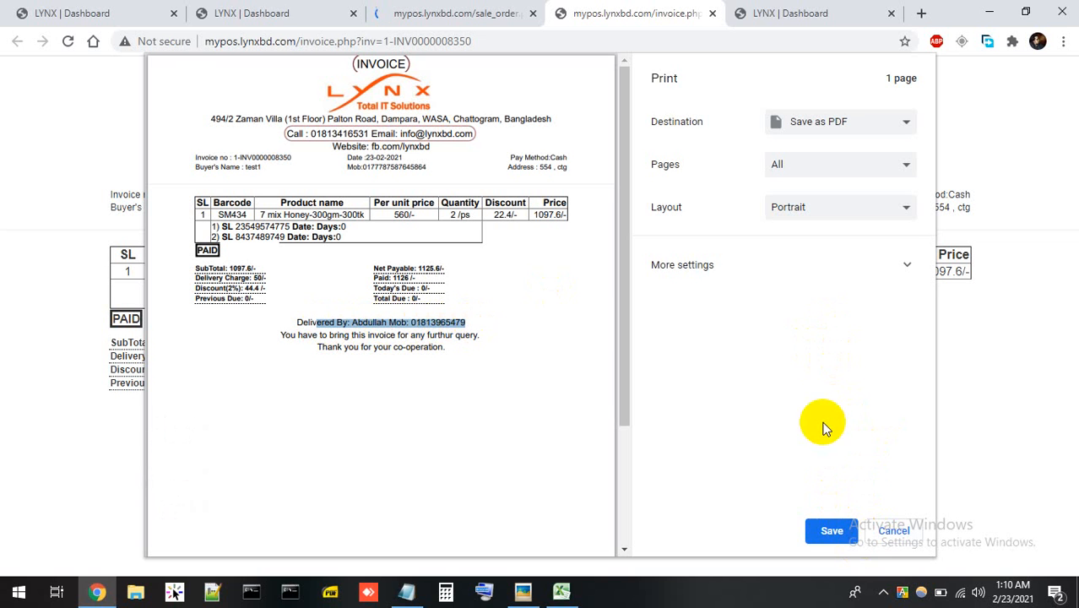
click(891, 532)
click(466, 15)
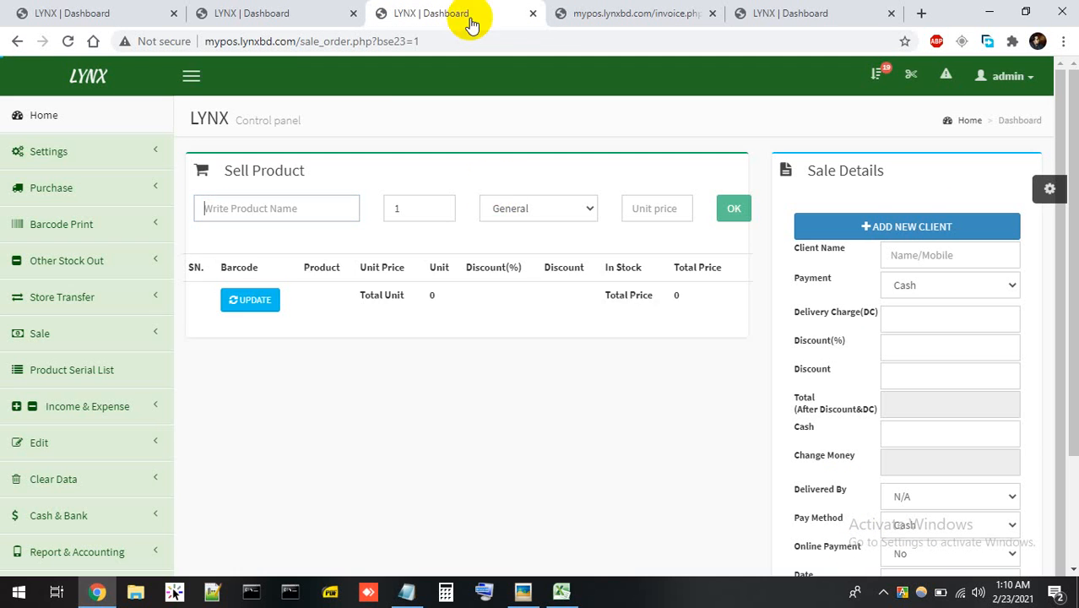
Open Sale Online from the Sale menu and review its Due payment defaults.
click(73, 334)
click(63, 388)
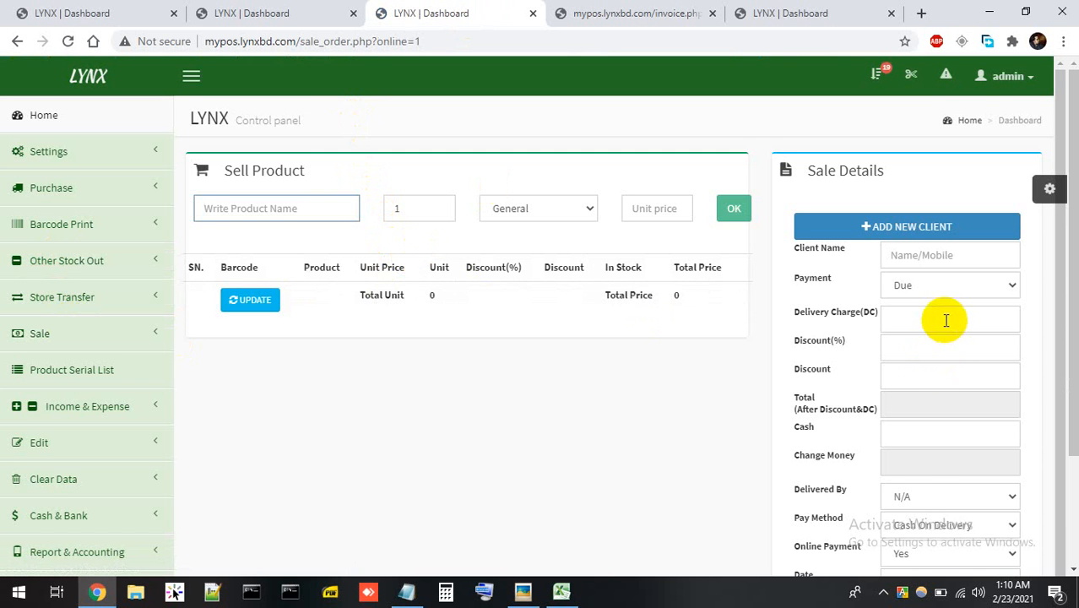
scroll(937, 346, down, 1)
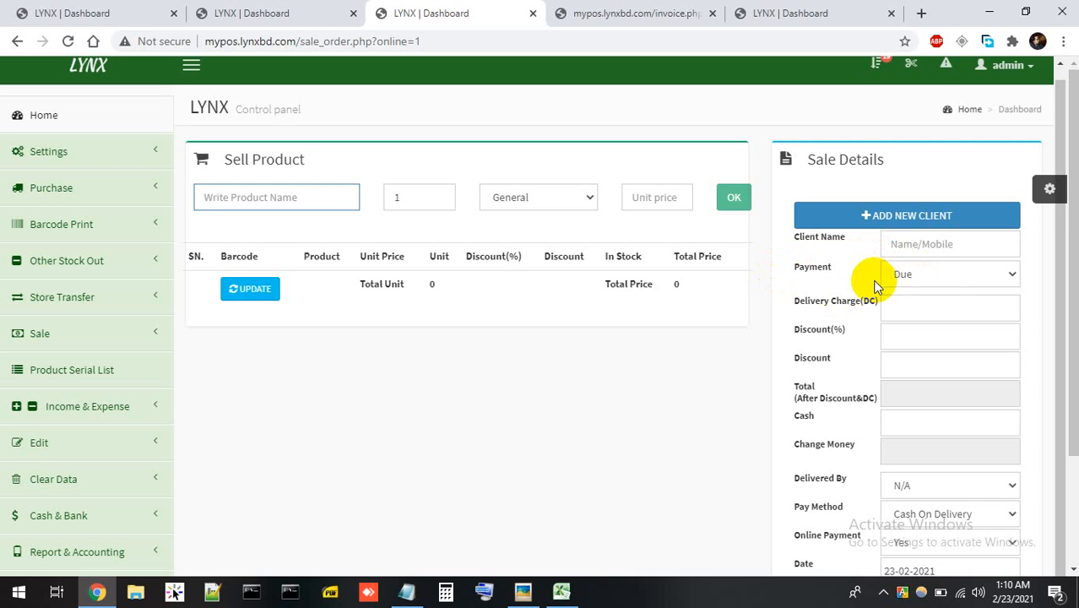
click(84, 331)
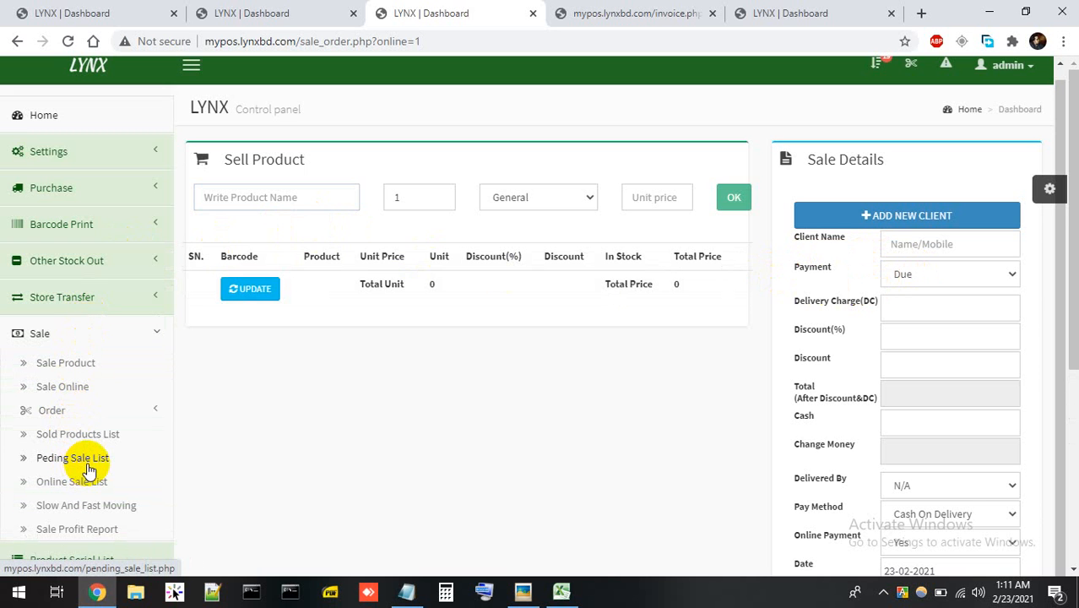
Open the empty Pending Sale List and check its Status and ORDER PLACED dropdowns.
click(89, 460)
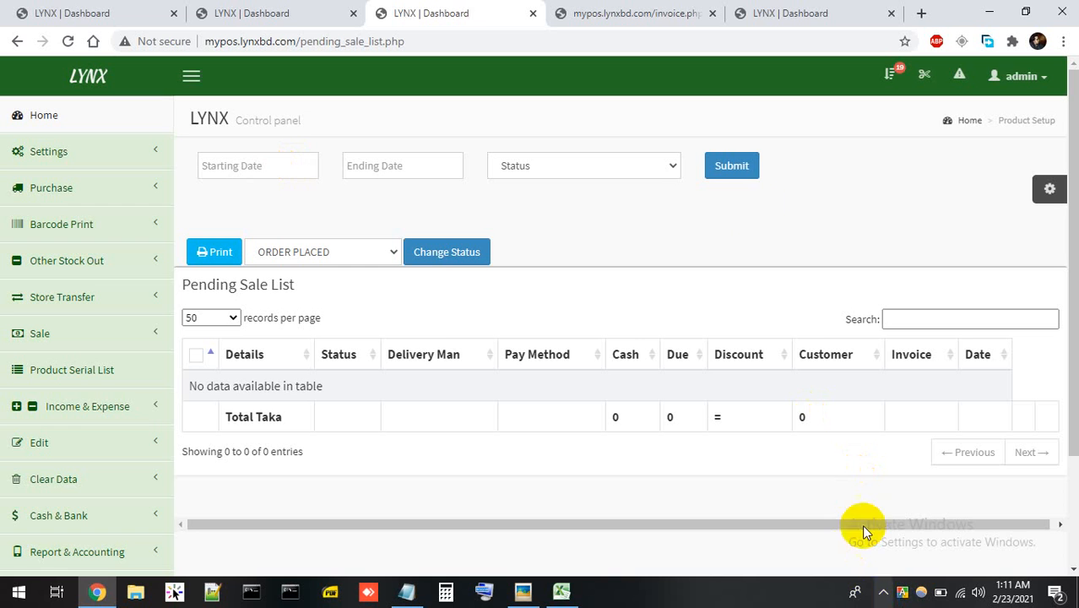
click(652, 168)
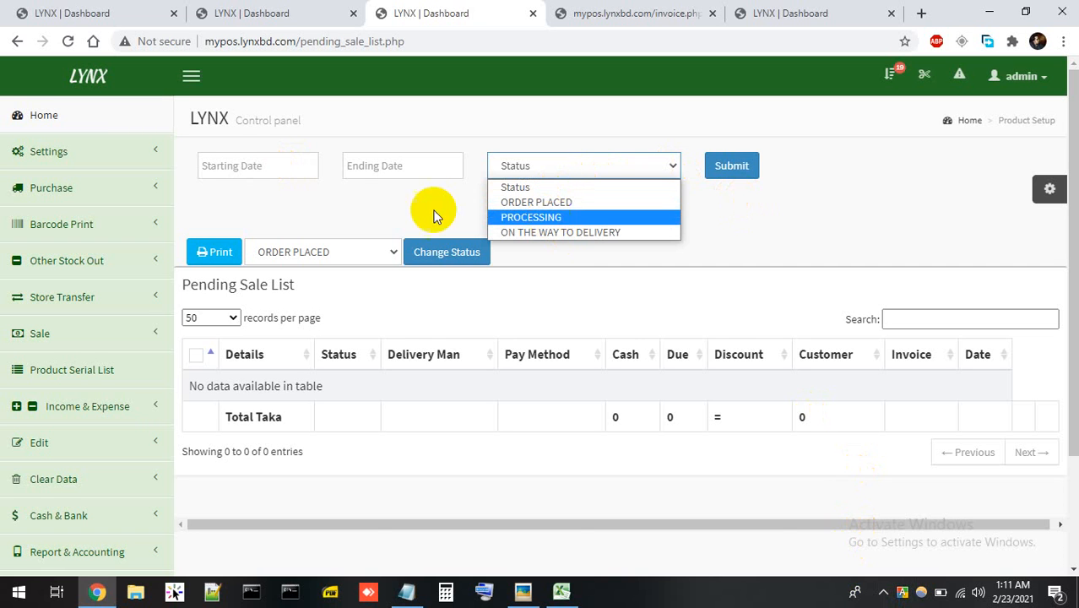
click(341, 198)
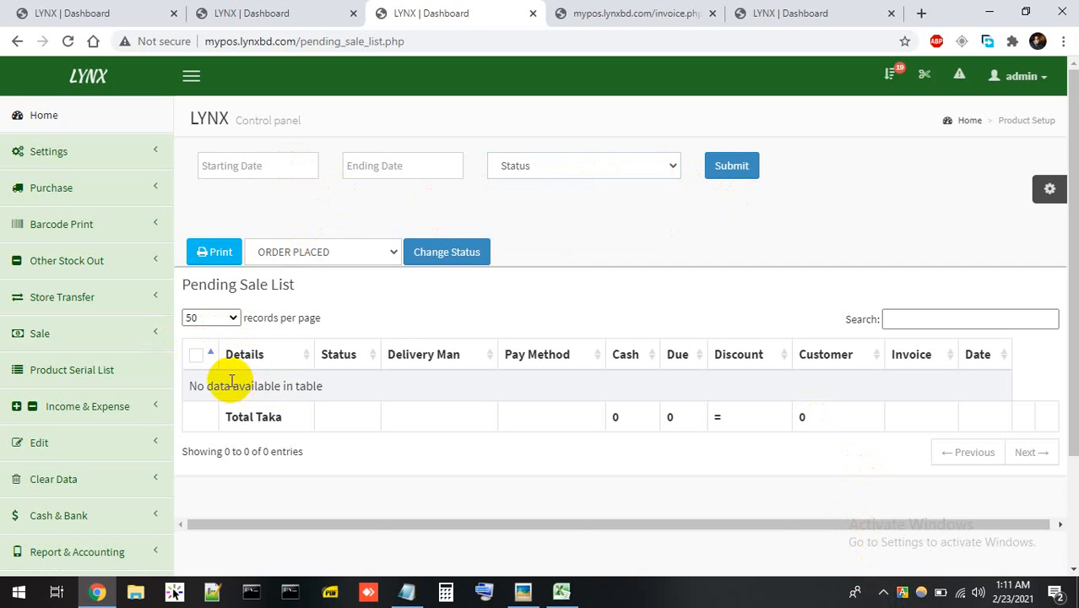
click(325, 255)
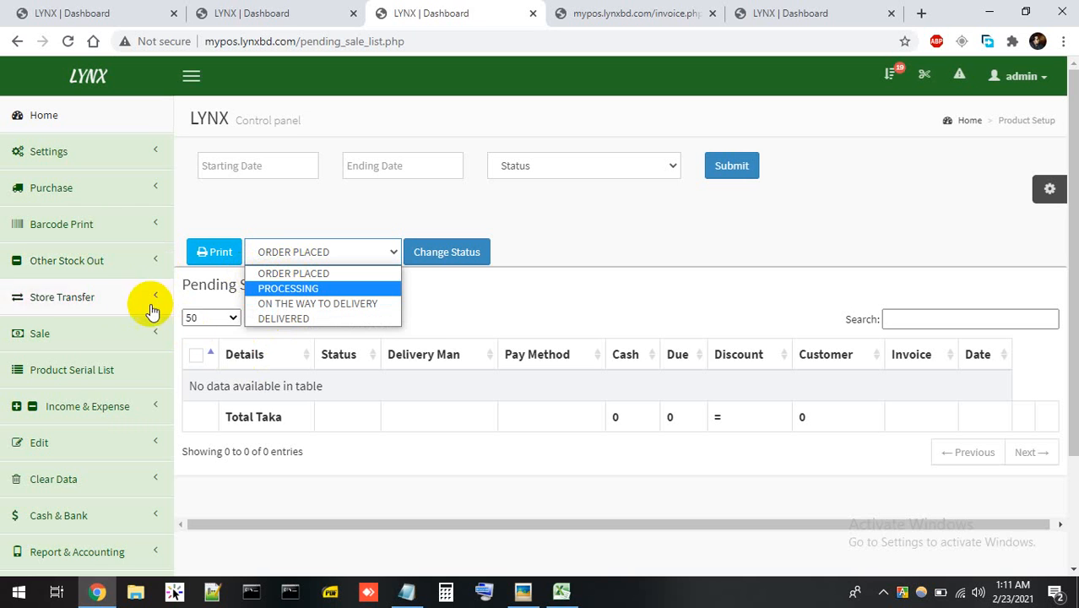
click(103, 337)
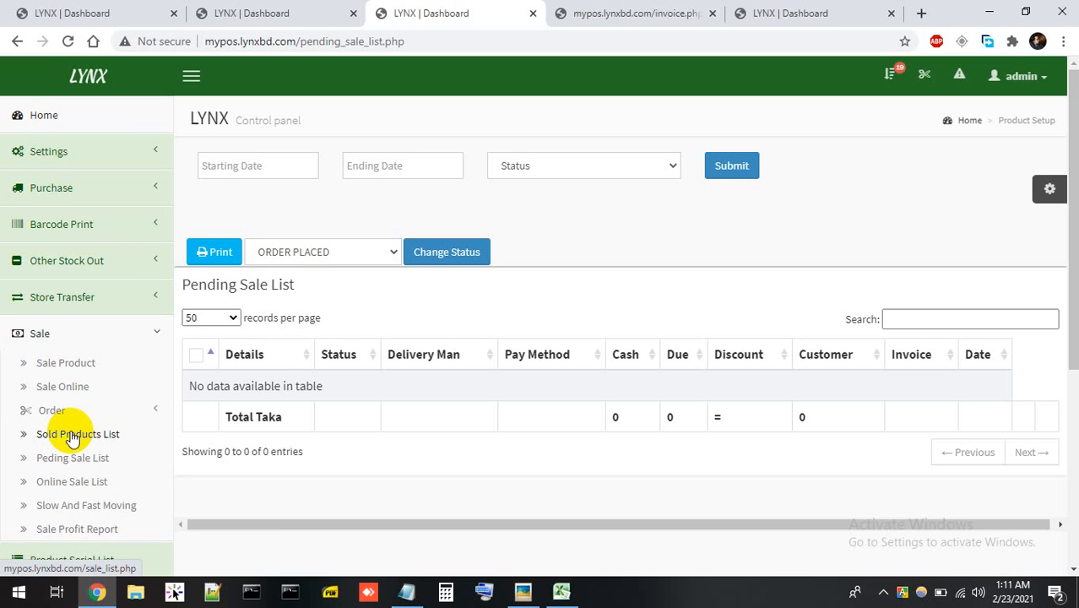
Go from the Sold Products List to Sale > Order > Order Product.
click(73, 437)
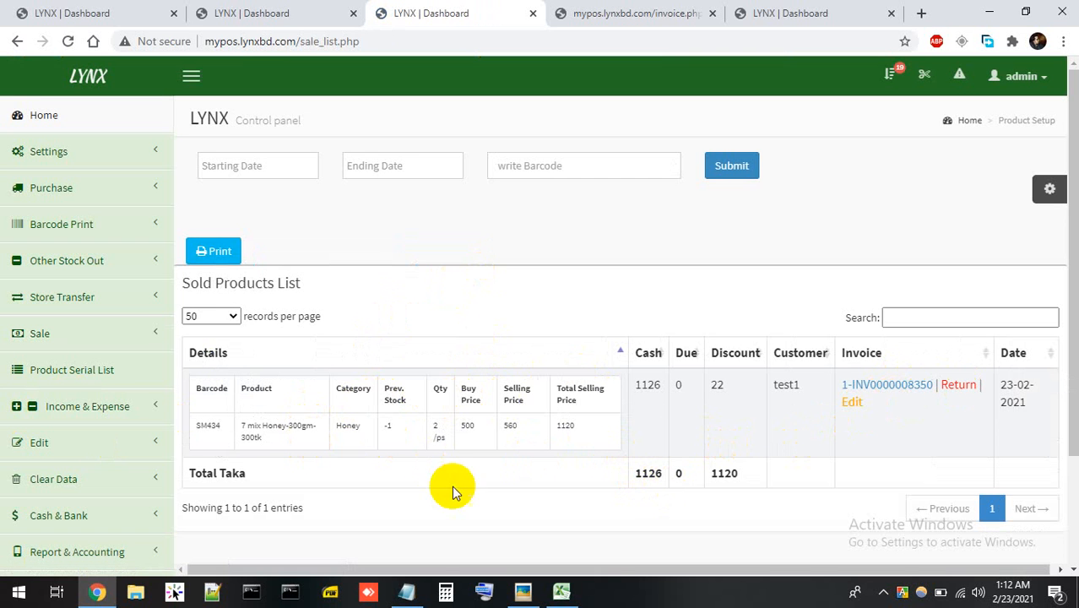
click(91, 332)
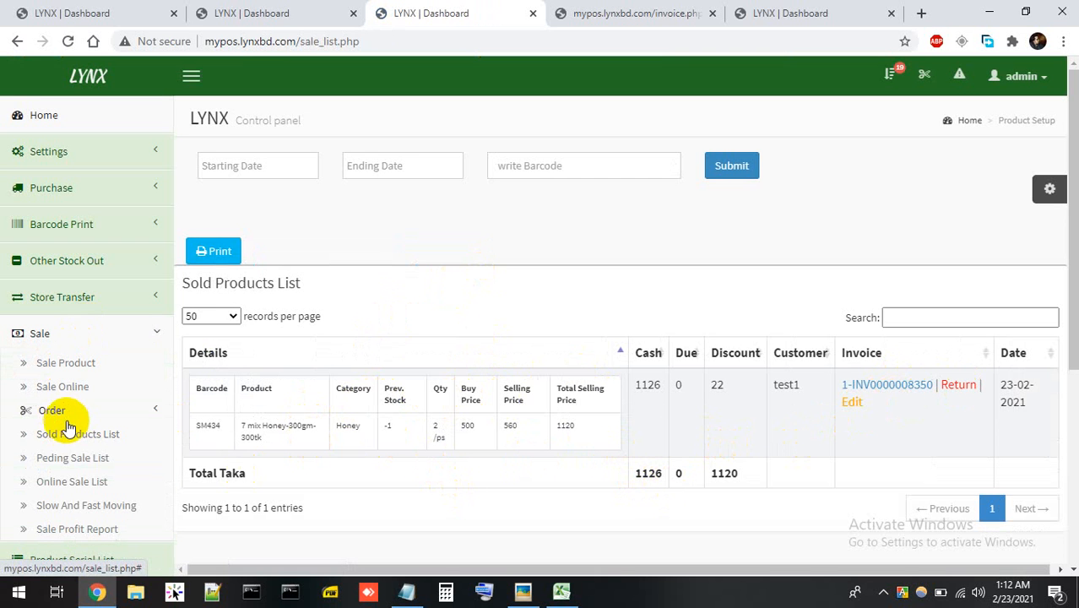
click(67, 415)
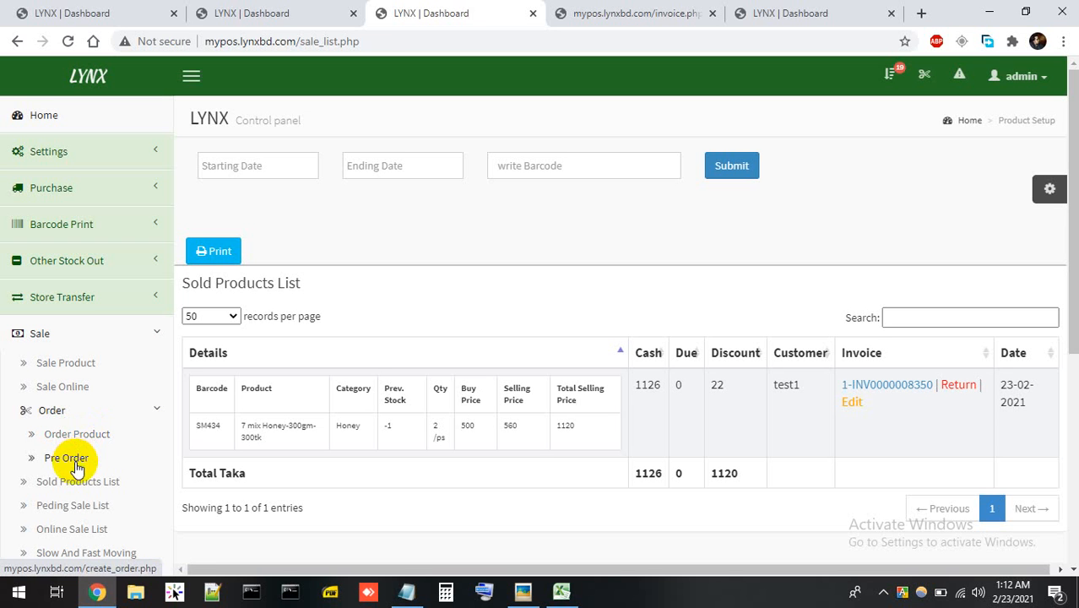
click(83, 433)
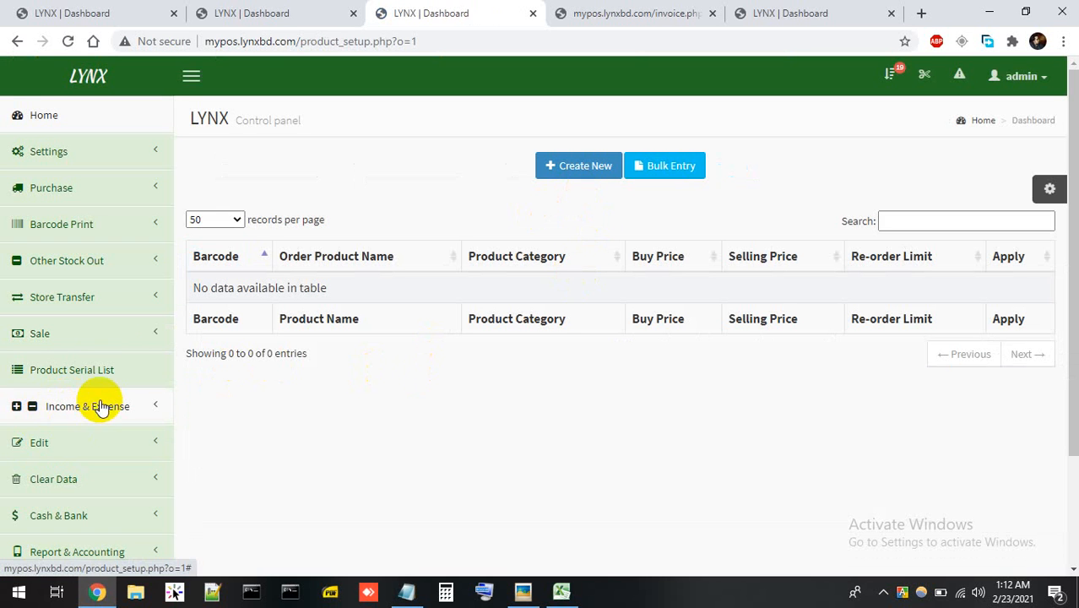
Open Sale > Order > Pre Order with order type kept as Regular, and check the order-date alerts.
click(109, 337)
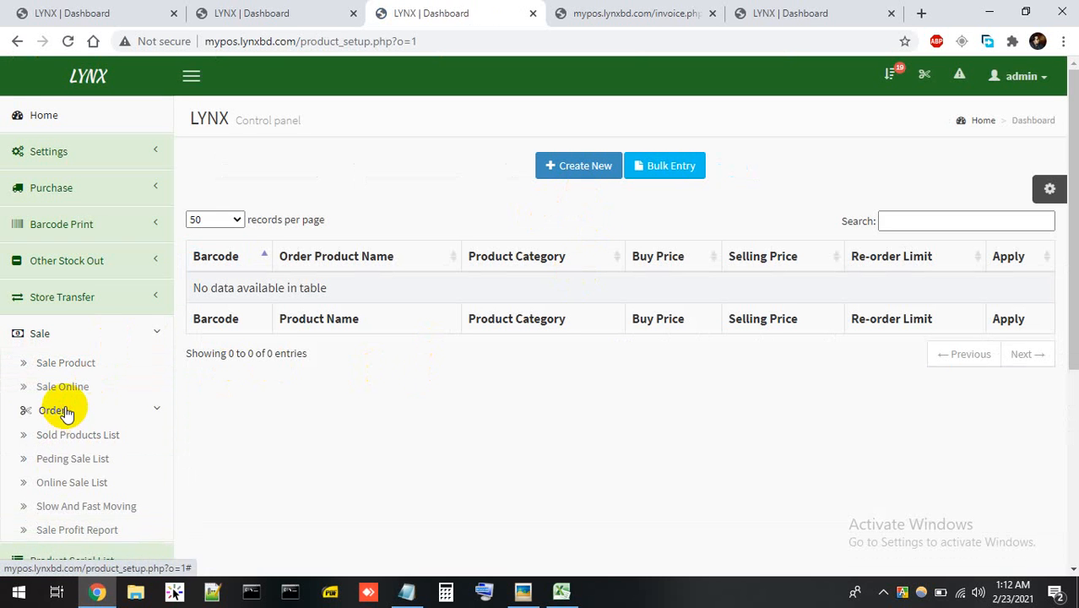
click(66, 412)
click(72, 457)
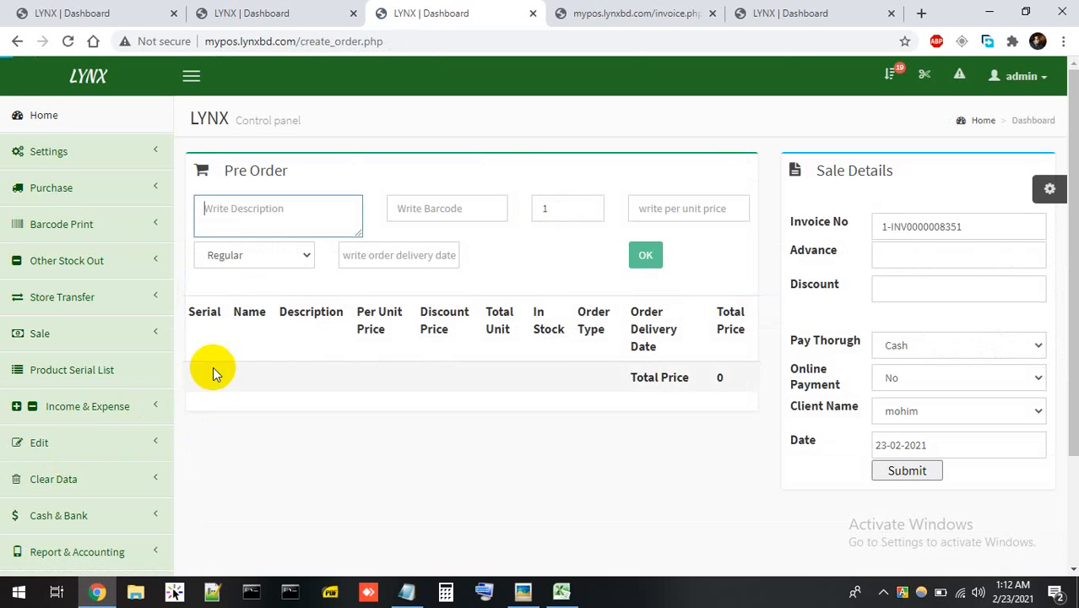
click(292, 260)
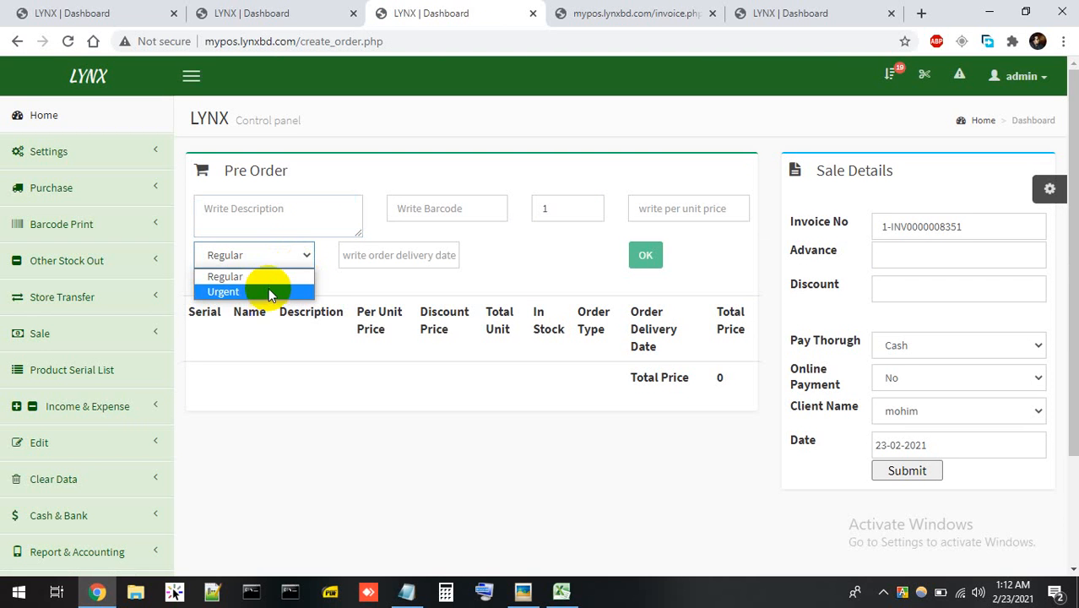
click(279, 276)
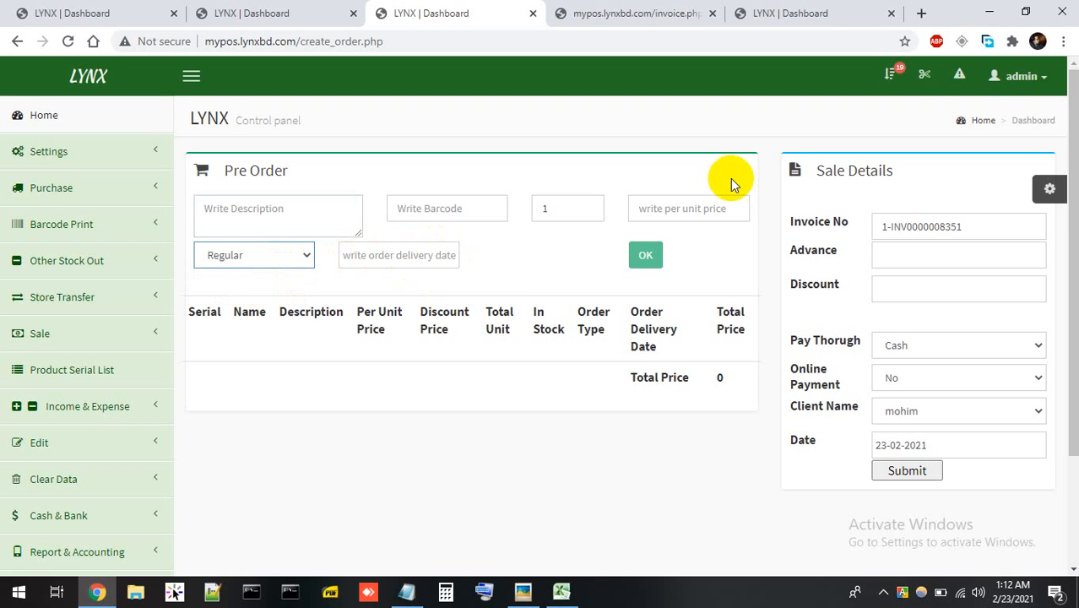
click(935, 84)
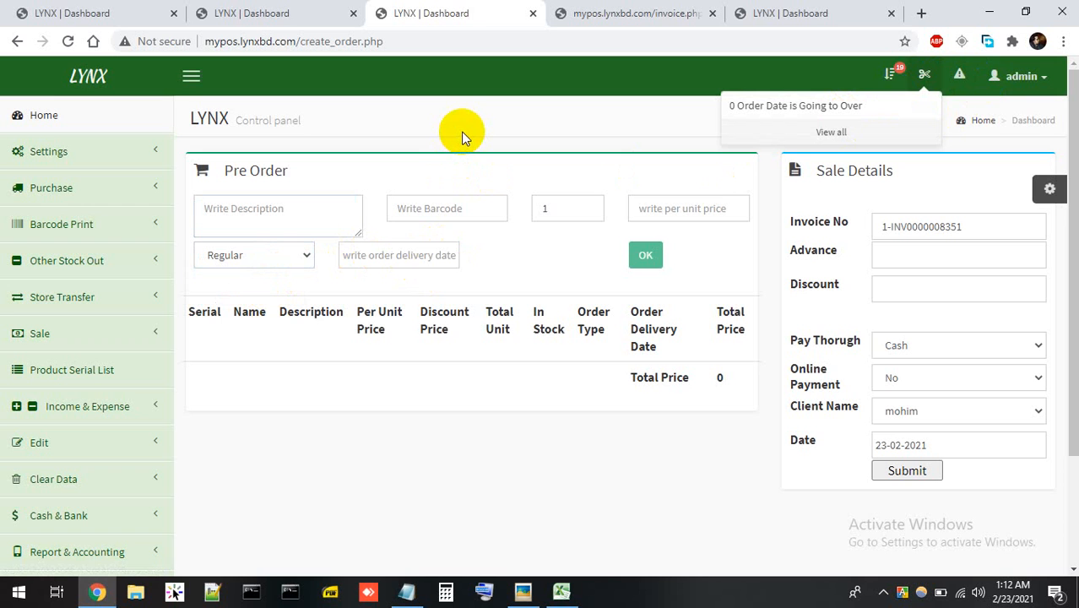
click(463, 94)
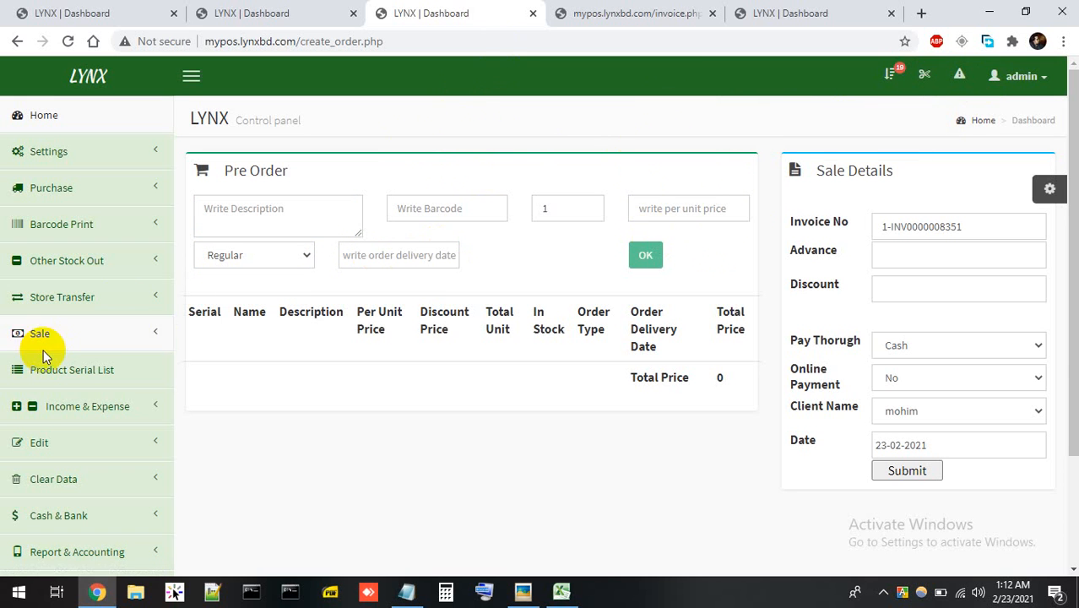
Expand the Sale section of the sidebar and scroll down through its list and report pages.
click(84, 338)
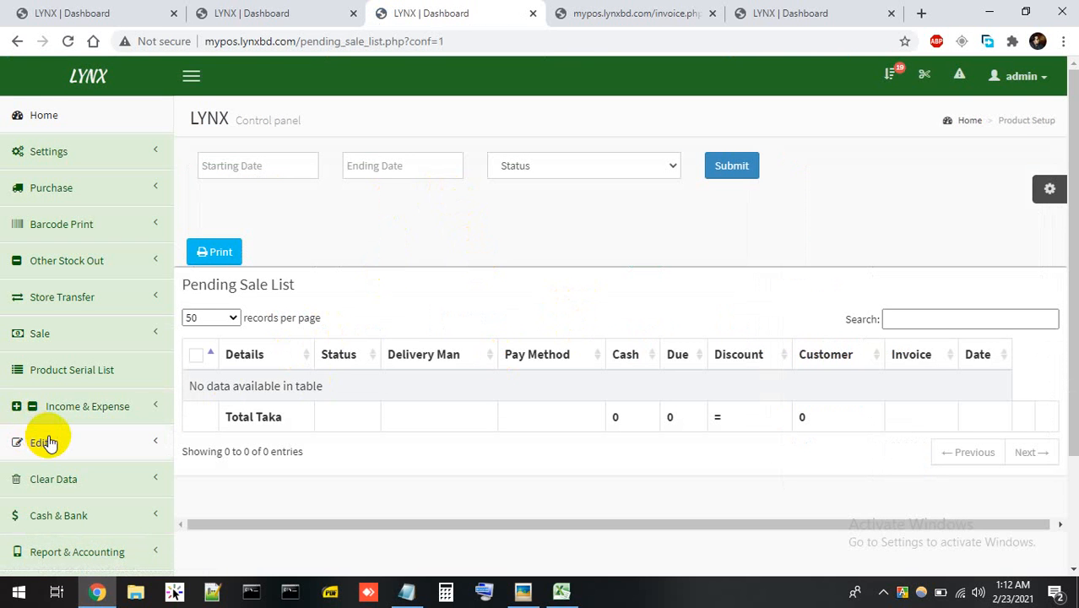
click(124, 338)
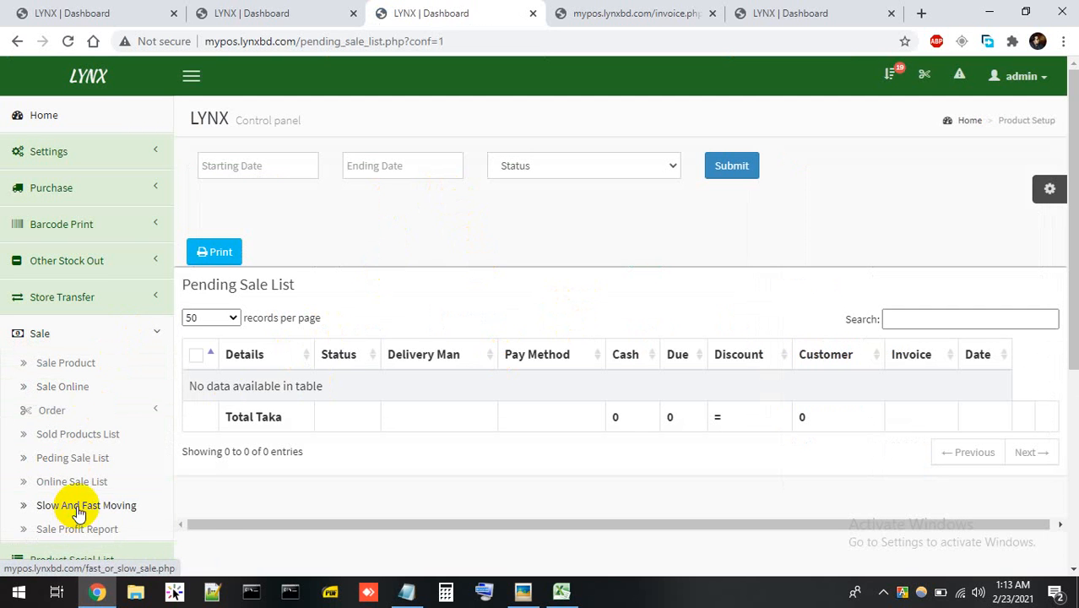
scroll(101, 498, down, 1)
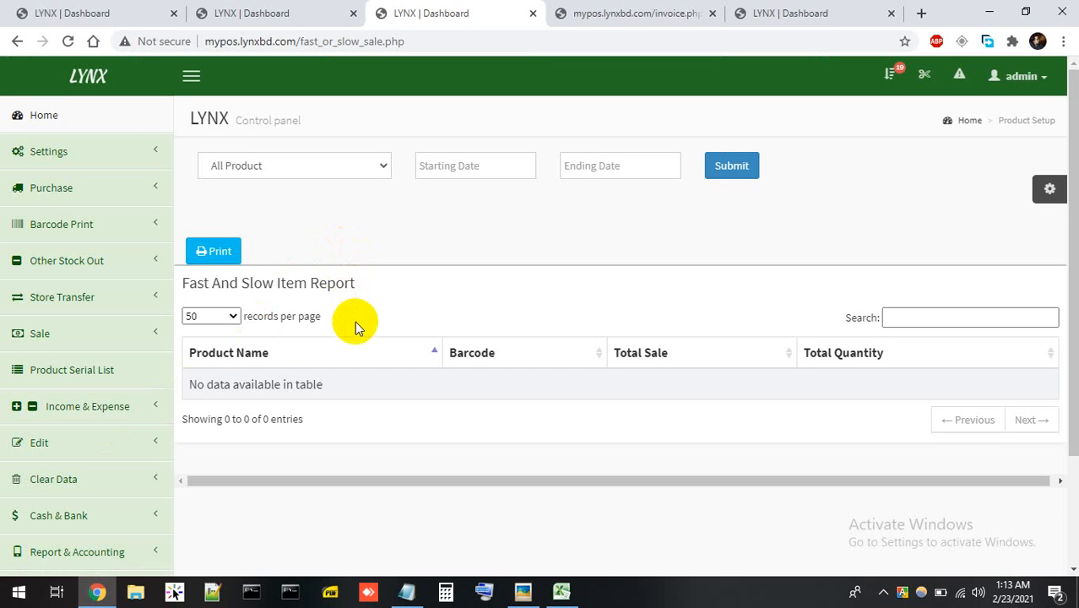
Filter the Fast And Slow Item Report to Burger Bun -Tk 20, then expand the Sale menu again.
click(322, 164)
click(316, 233)
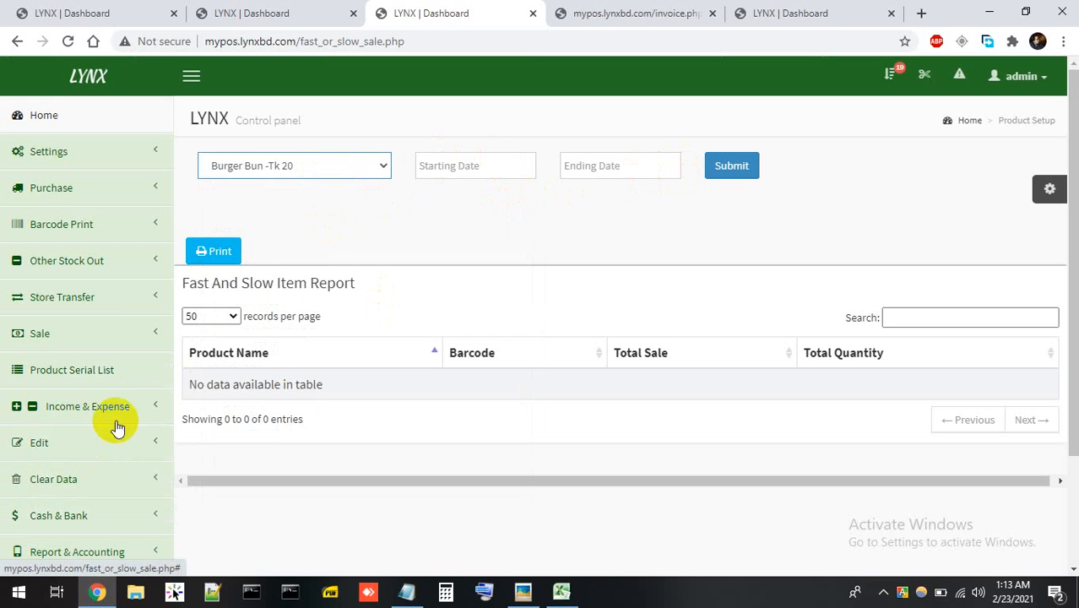
click(105, 337)
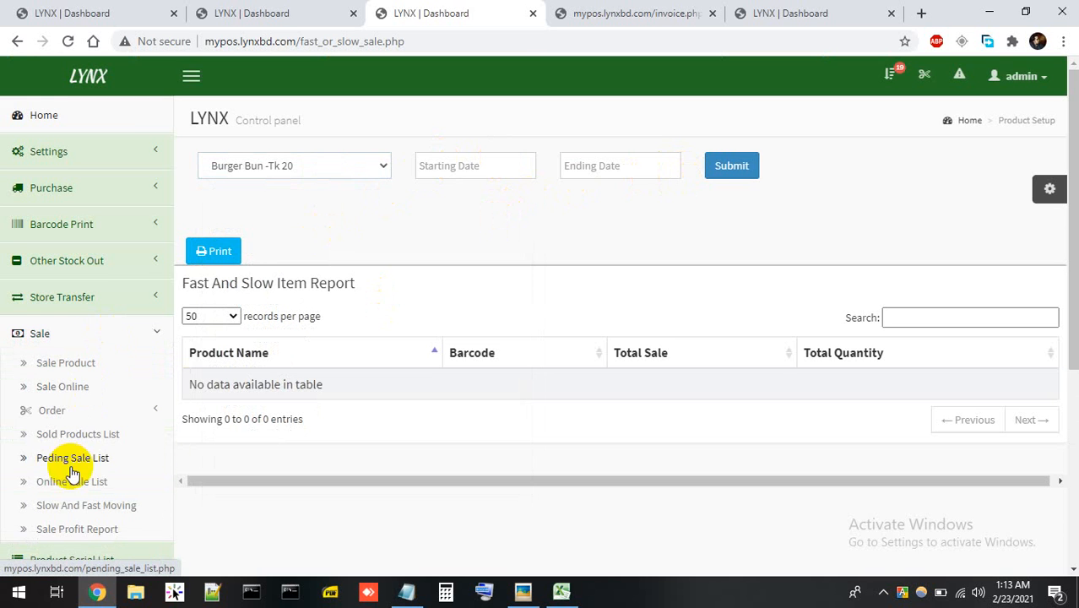
scroll(88, 481, down, 1)
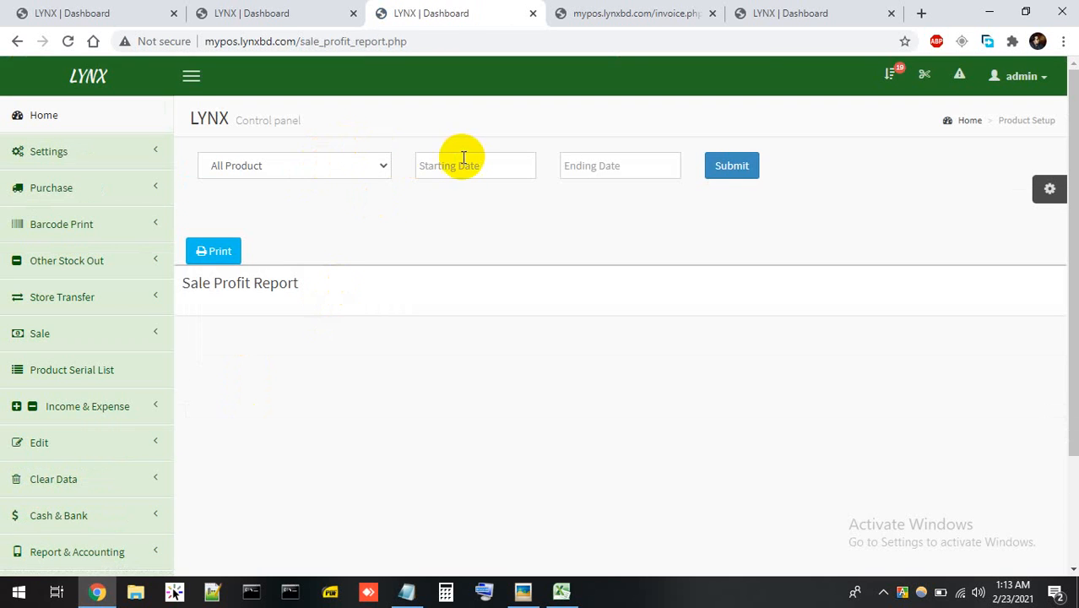
Generate the Sale Profit Report from 01-02-2021 to 03-02-2021.
click(463, 158)
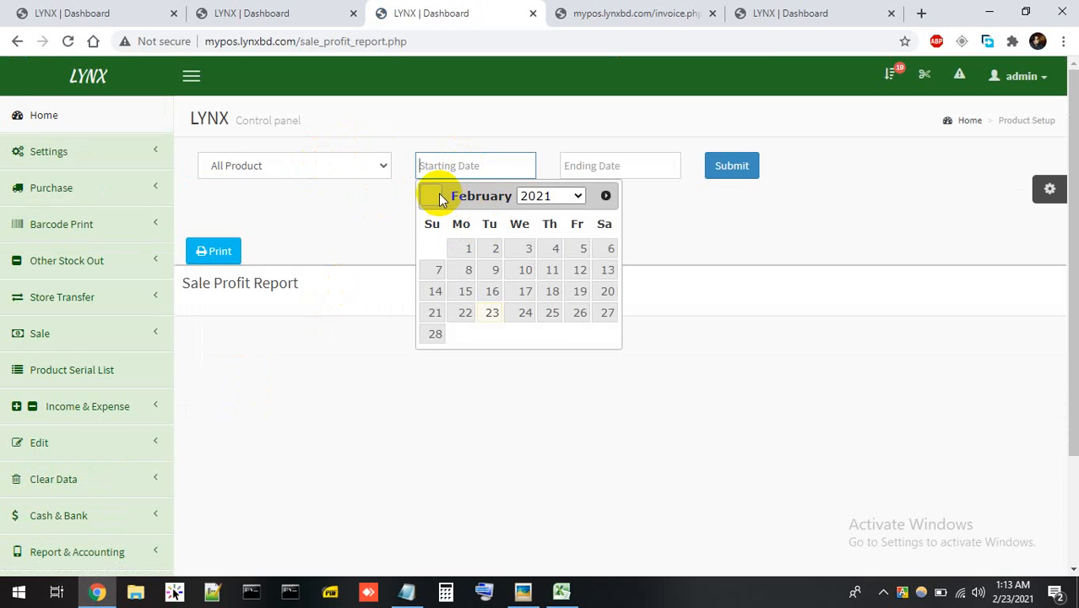
click(463, 250)
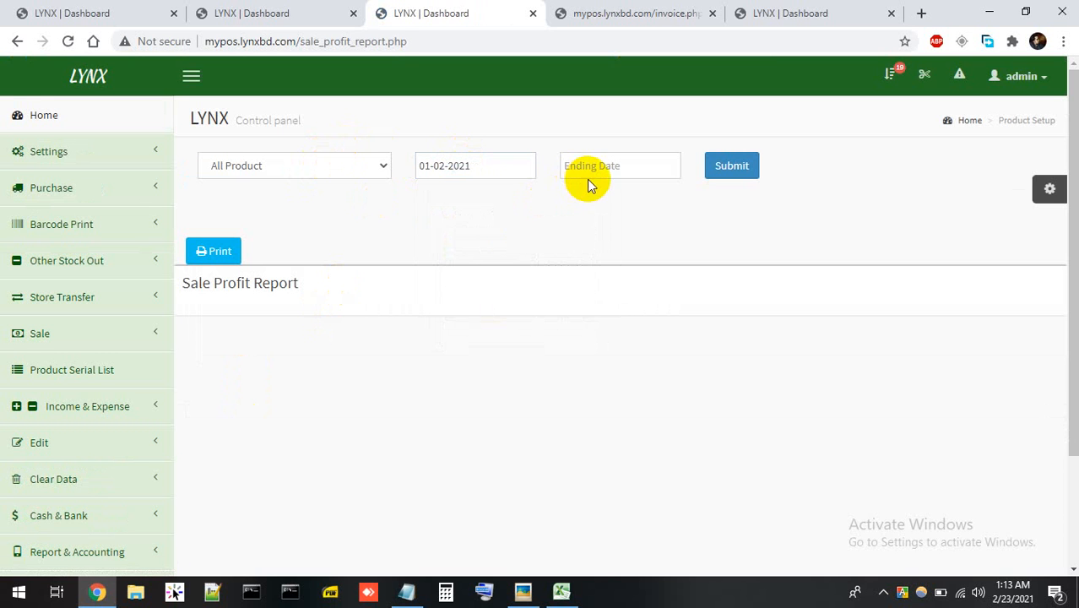
click(588, 176)
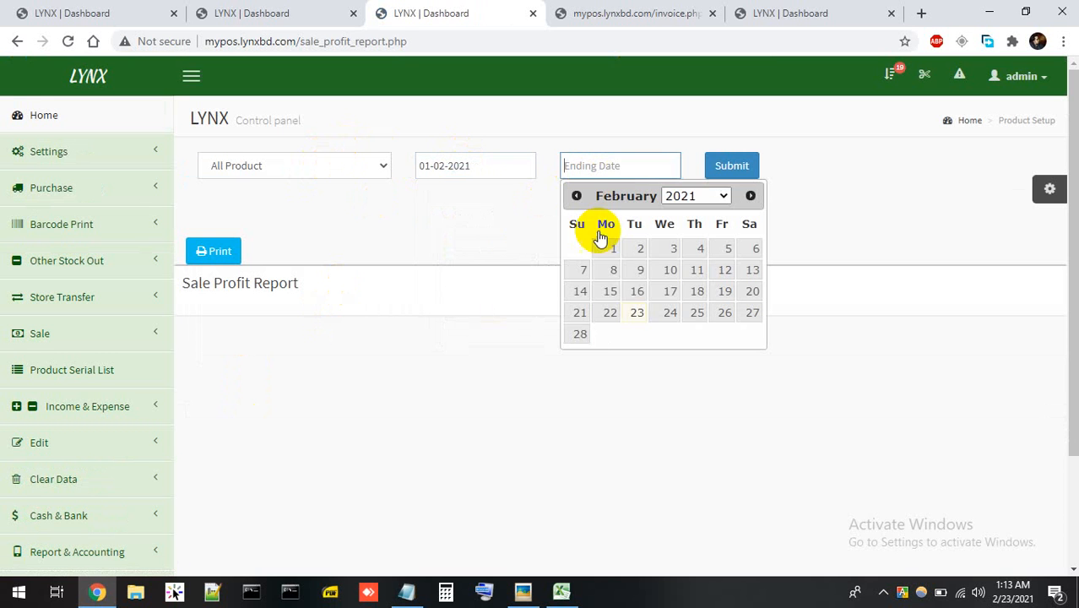
click(672, 248)
click(731, 171)
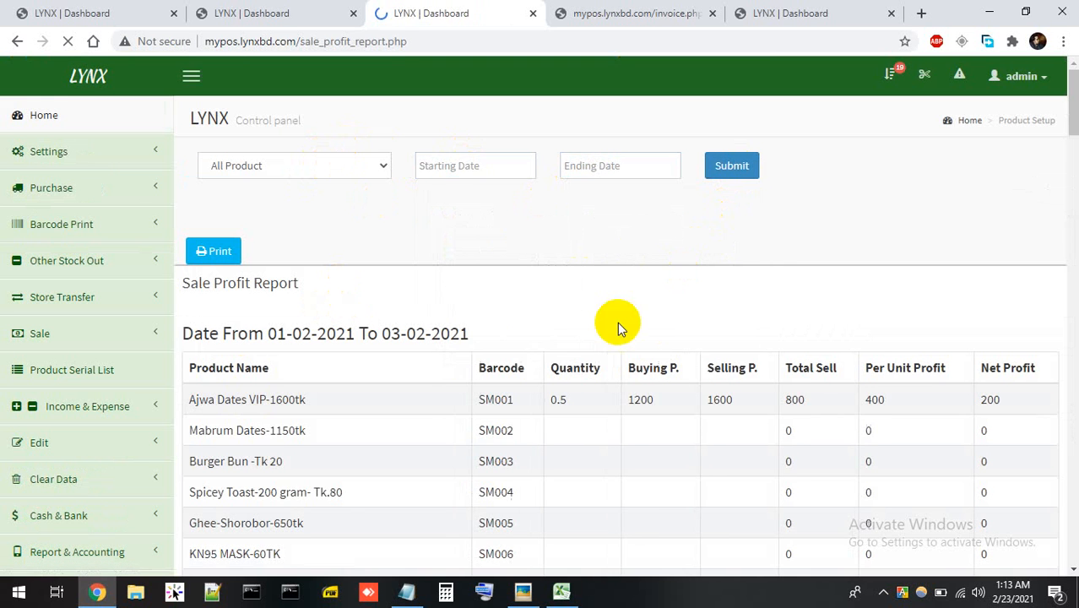
Highlight the Ajwa Dates product name and scroll through the profit results.
drag(207, 399, 381, 388)
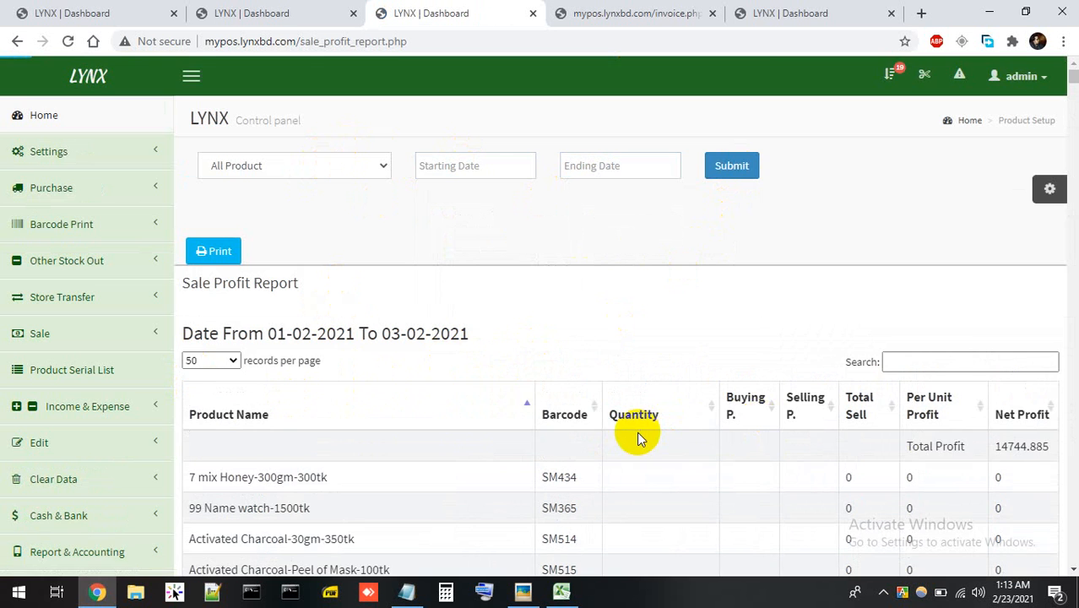
scroll(639, 434, down, 1)
scroll(639, 431, down, 2)
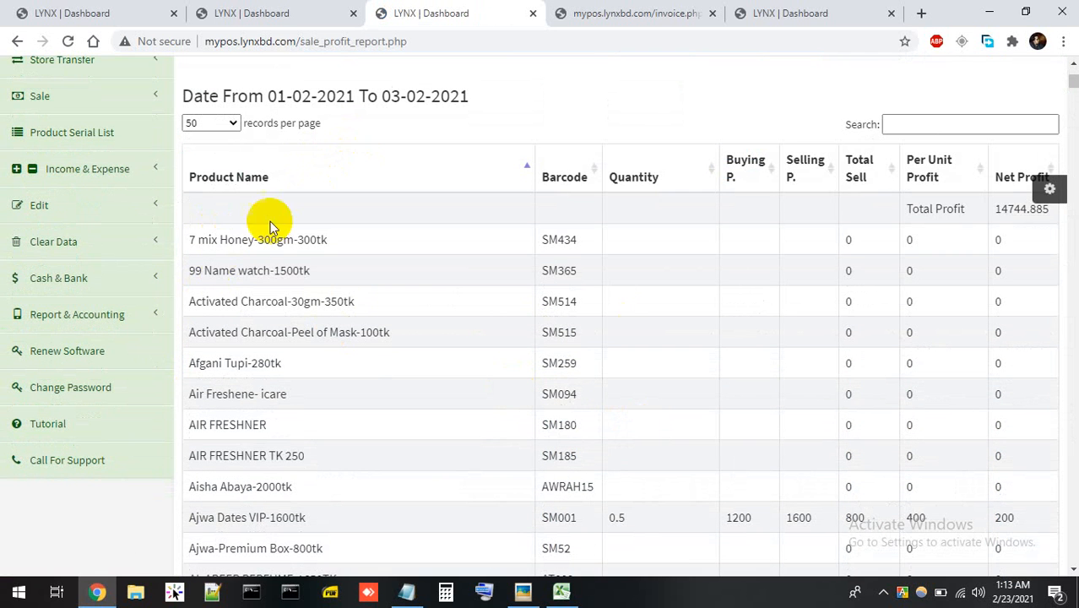
scroll(330, 409, down, 3)
scroll(407, 372, up, 4)
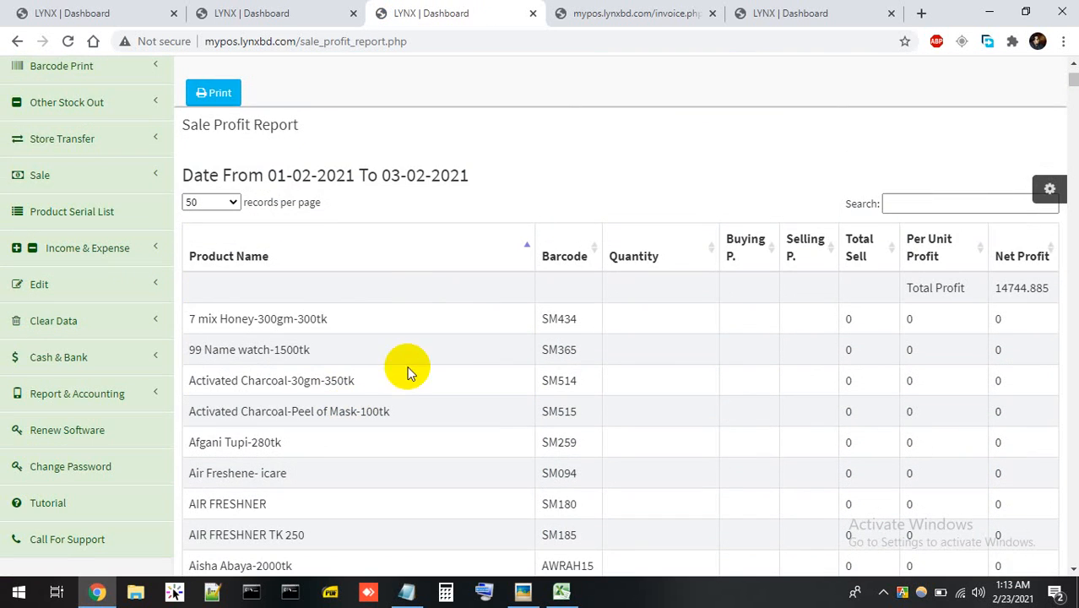
scroll(415, 372, down, 4)
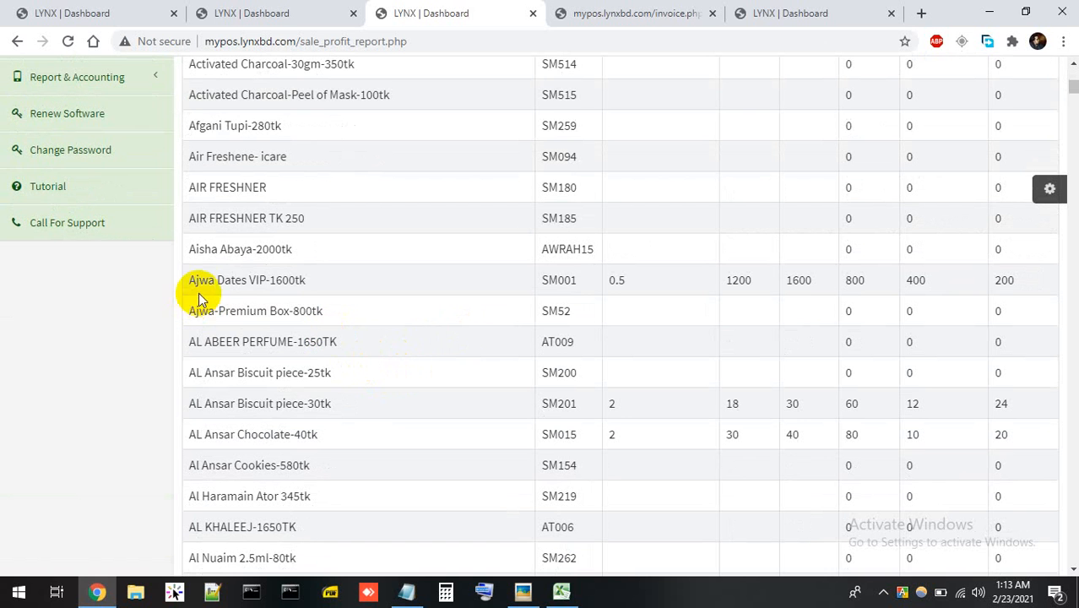
Highlight the Ajwa Dates VIP-1600tk row and its figures, reviewing the 14744.885 total profit.
drag(198, 292, 313, 282)
drag(610, 280, 625, 281)
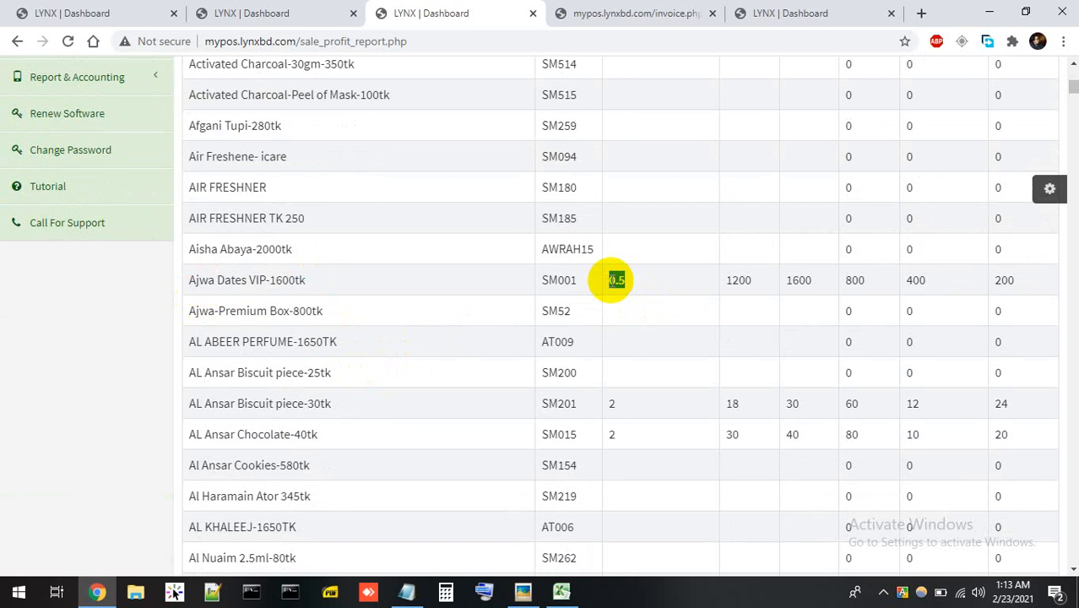
scroll(668, 292, up, 3)
scroll(718, 326, down, 2)
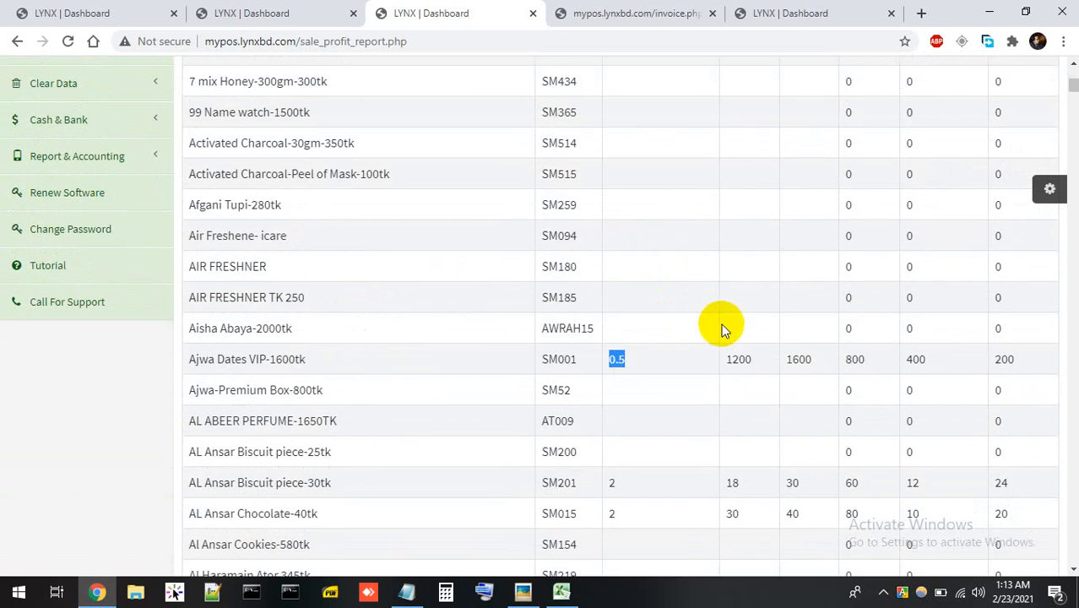
scroll(794, 260, up, 1)
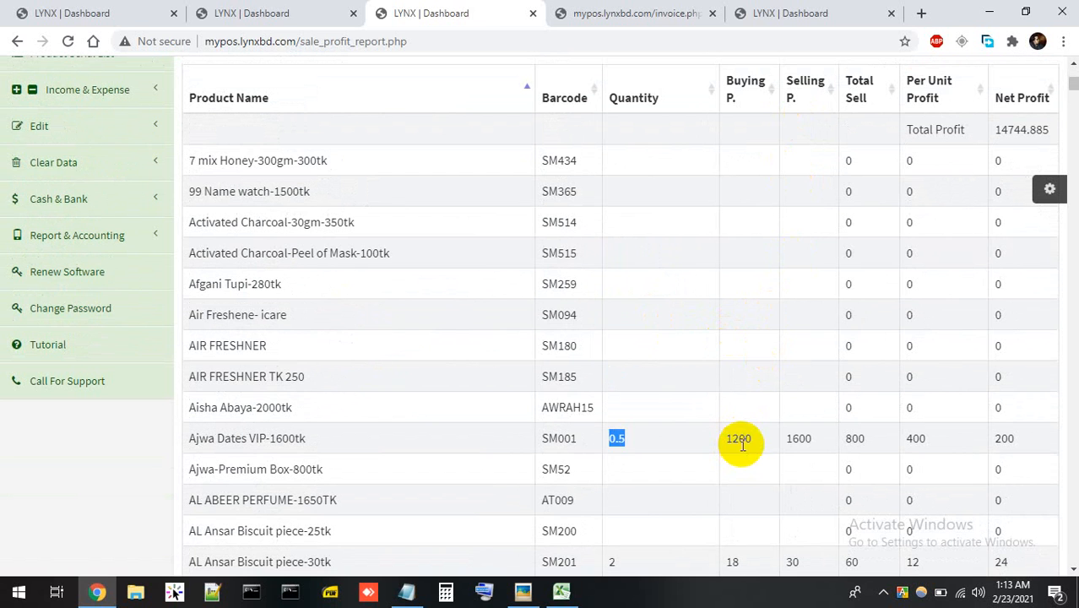
drag(813, 441, 785, 438)
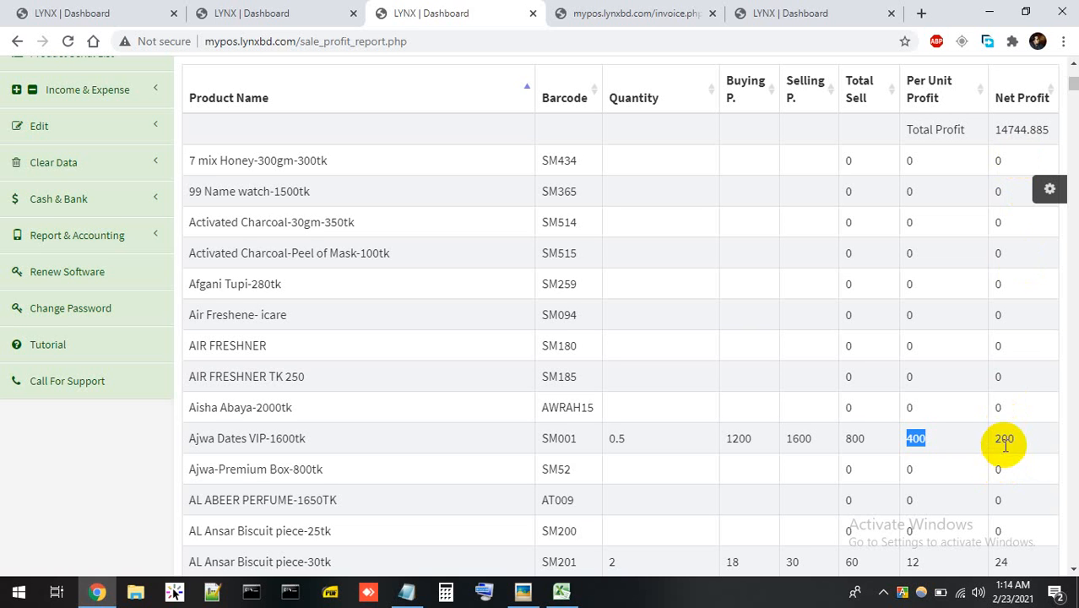
scroll(479, 465, down, 4)
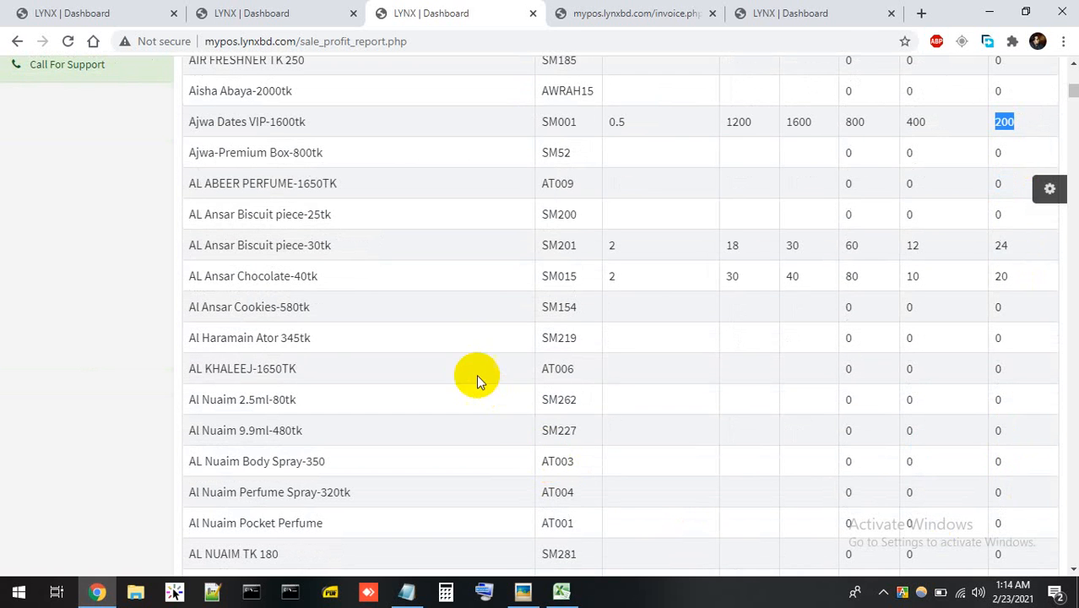
scroll(287, 359, up, 4)
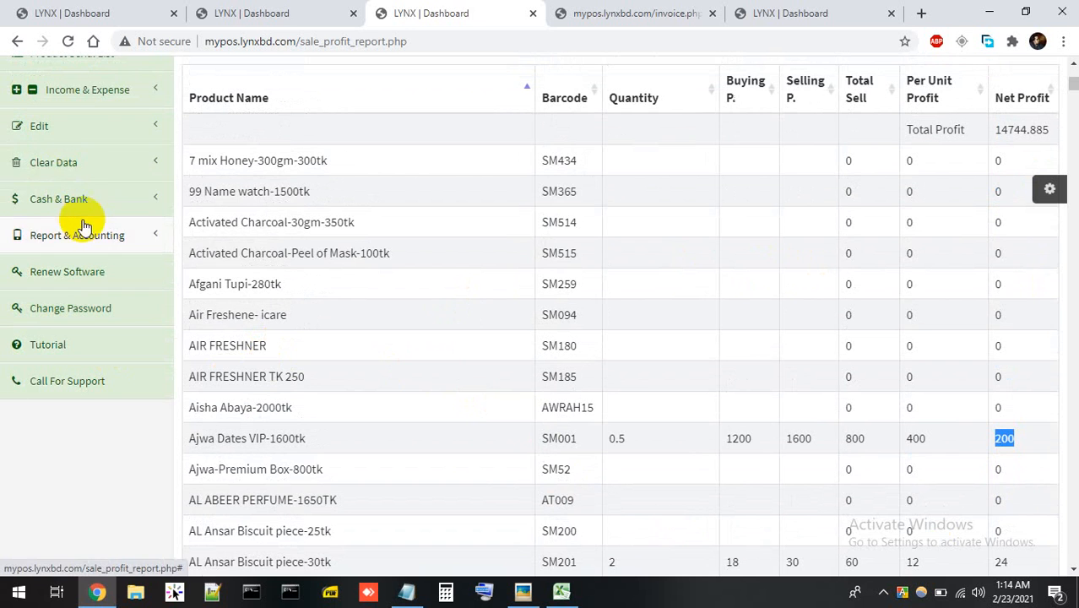
scroll(84, 126, up, 3)
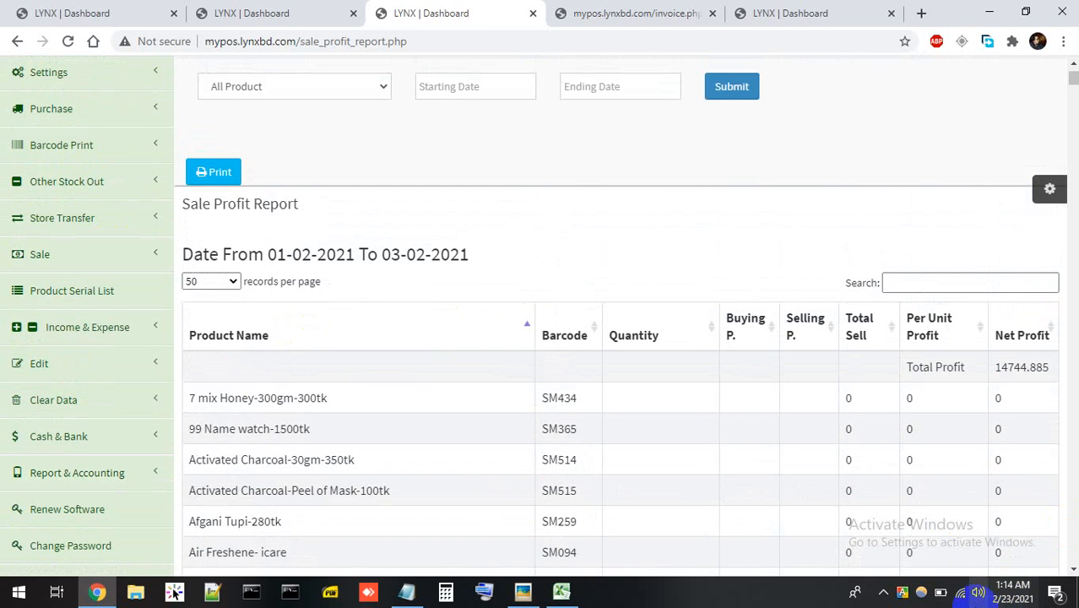